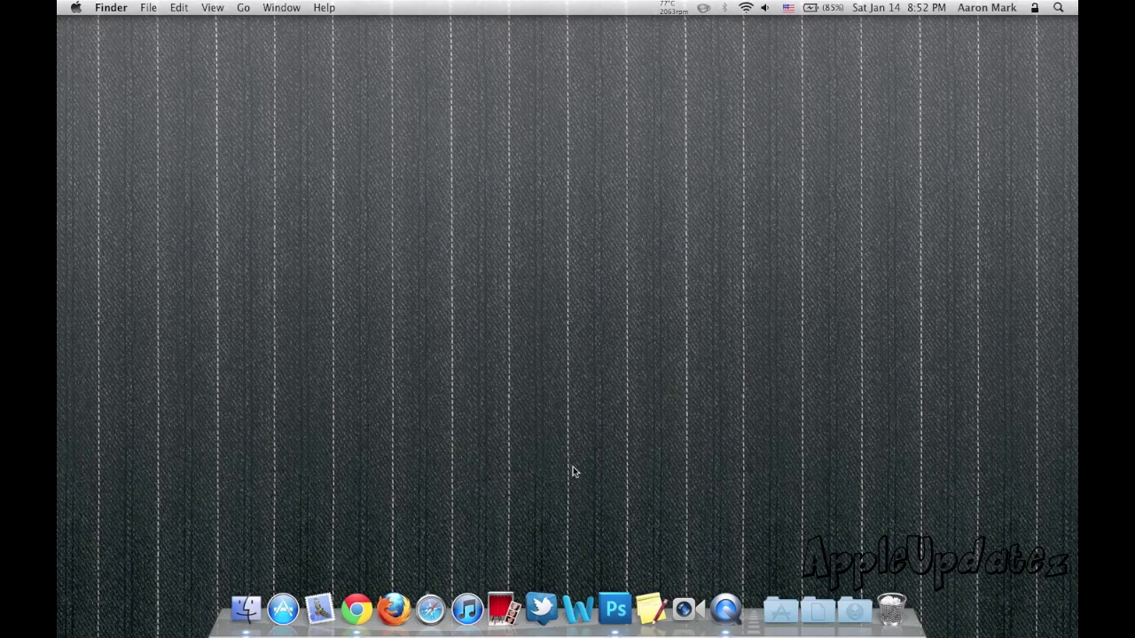
Launch Photoshop, create a new 600×600 px document, and enlarge its window to fill the workspace
left_click(610, 606)
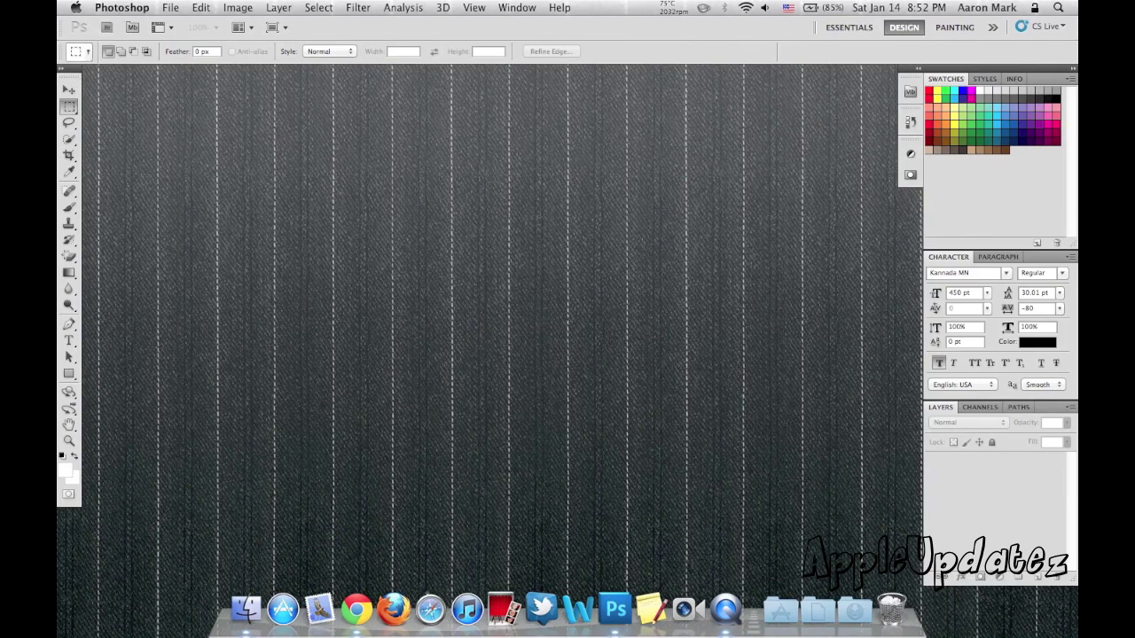
left_click(175, 7)
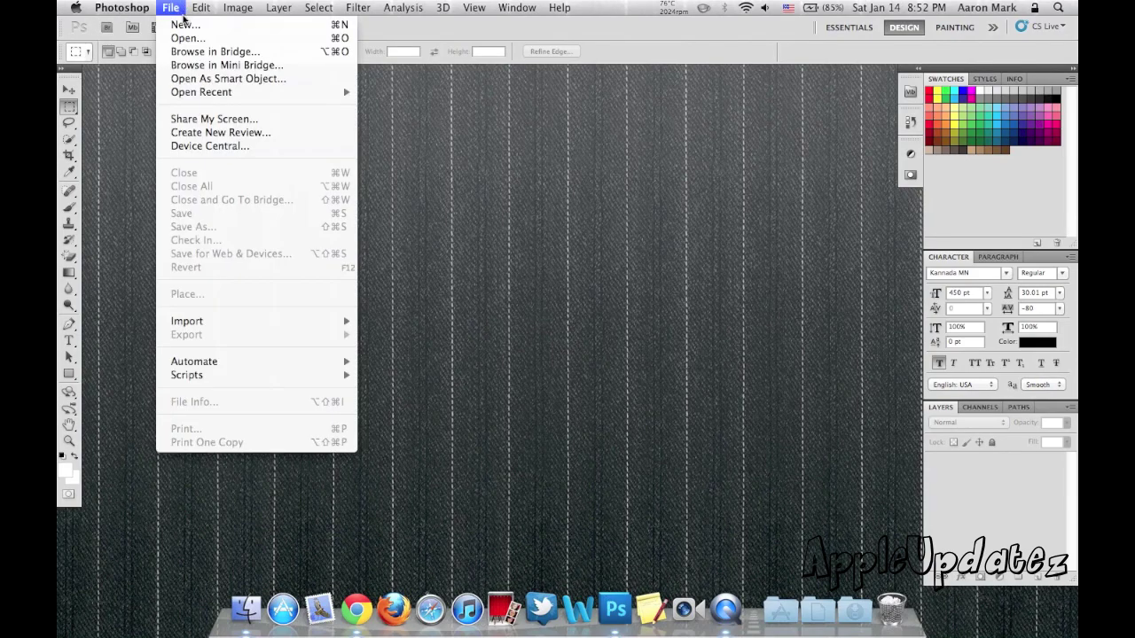
left_click(230, 23)
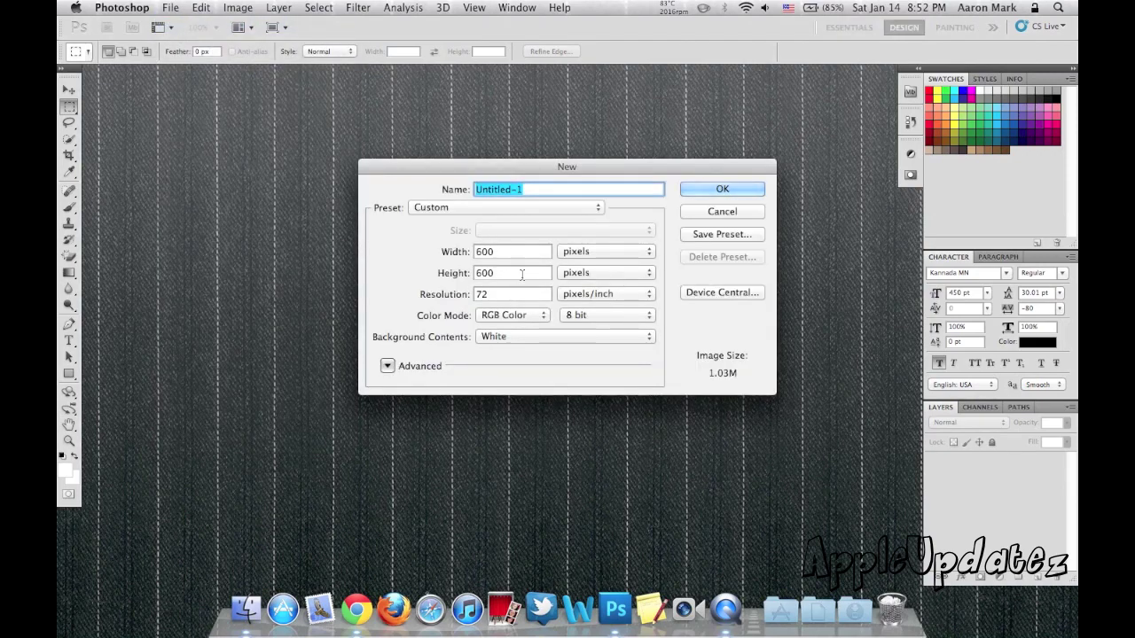
left_click(749, 191)
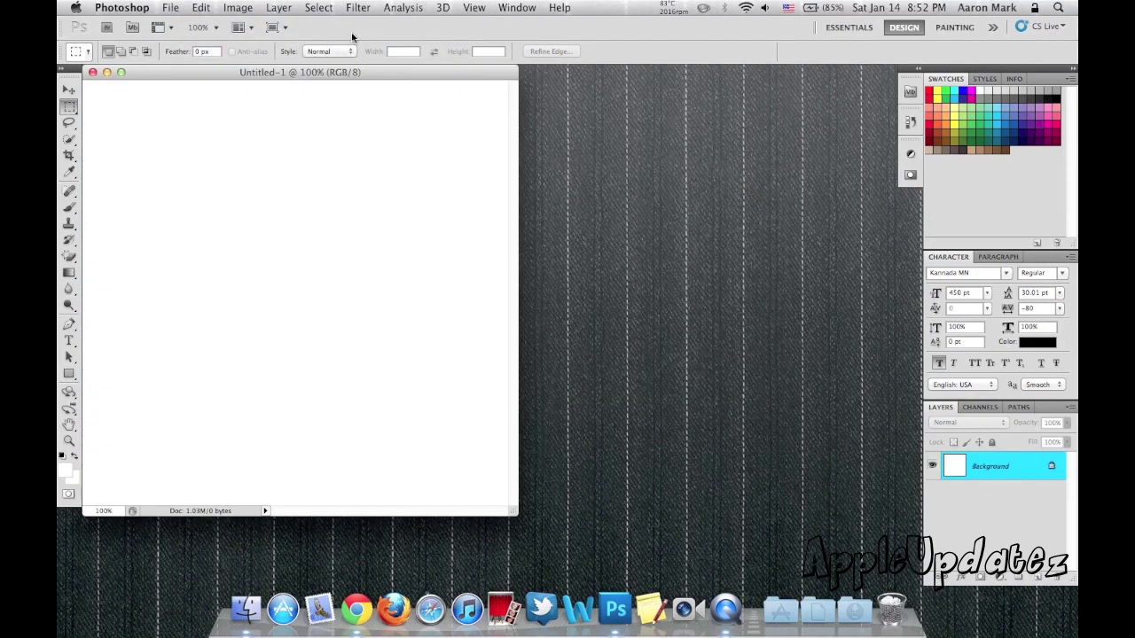
left_click_drag(512, 512, 916, 582)
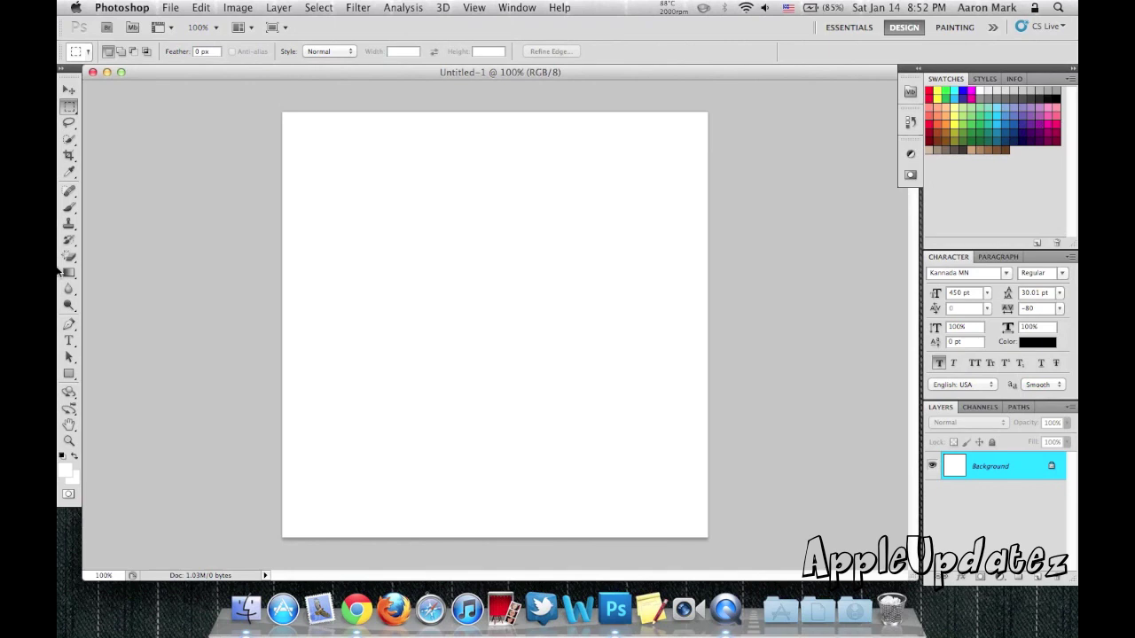
Type large black 'ME' on a new text layer and drag it to the canvas centre
left_click(70, 341)
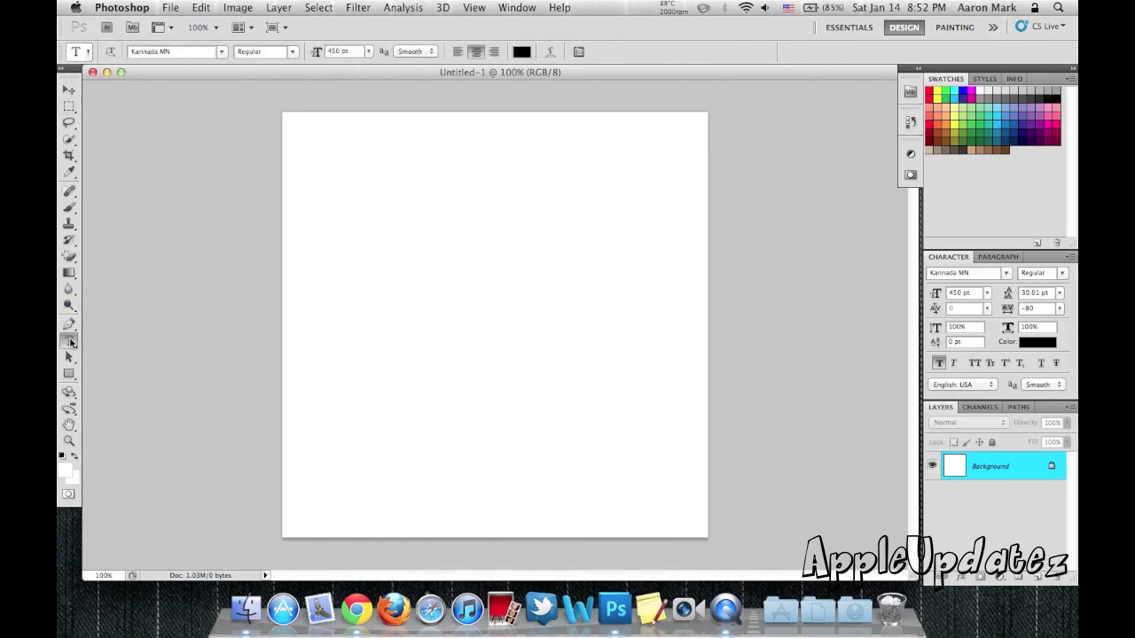
left_click(360, 331)
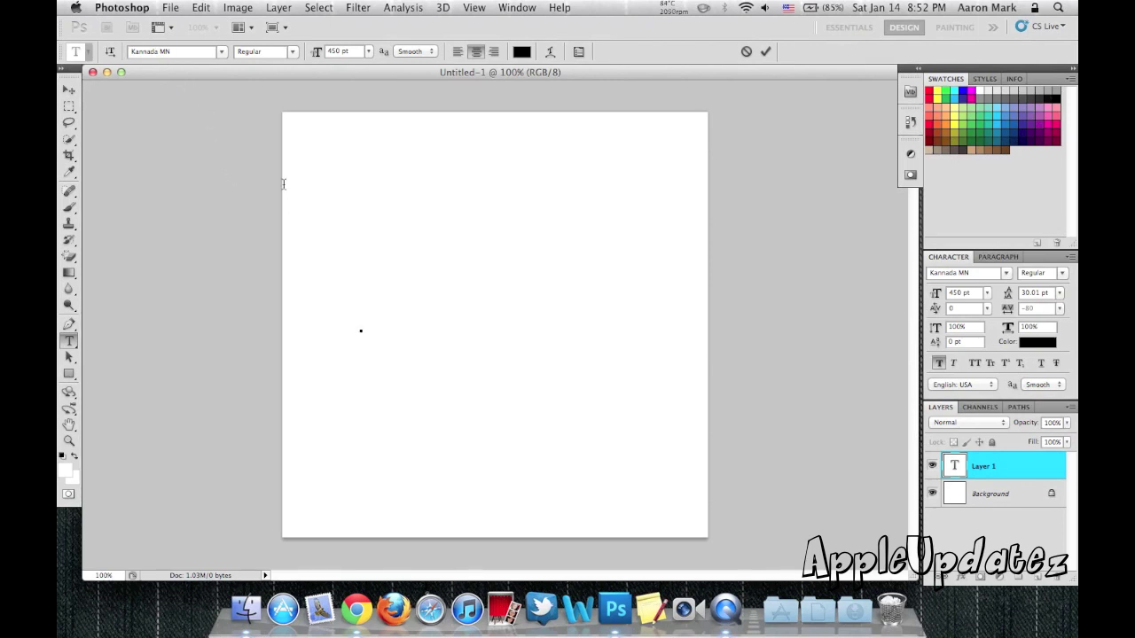
type("ME")
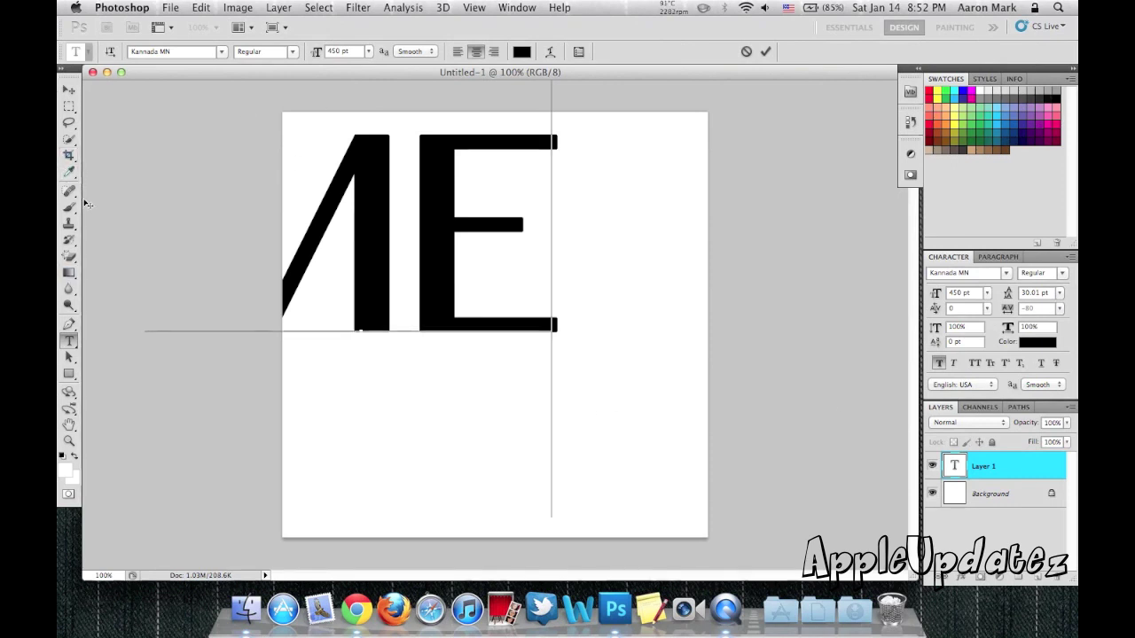
left_click(68, 90)
left_click_drag(369, 243, 488, 312)
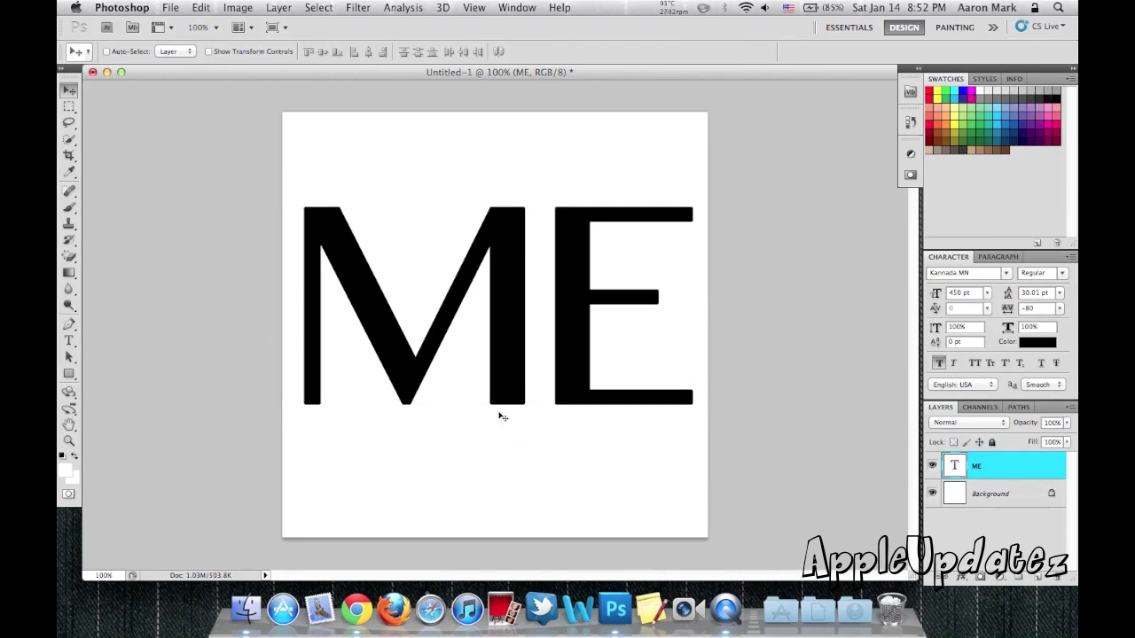
Convert the Background into Layer 0 and leave the ME text with no colour or gradient overlay
double_click(1003, 493)
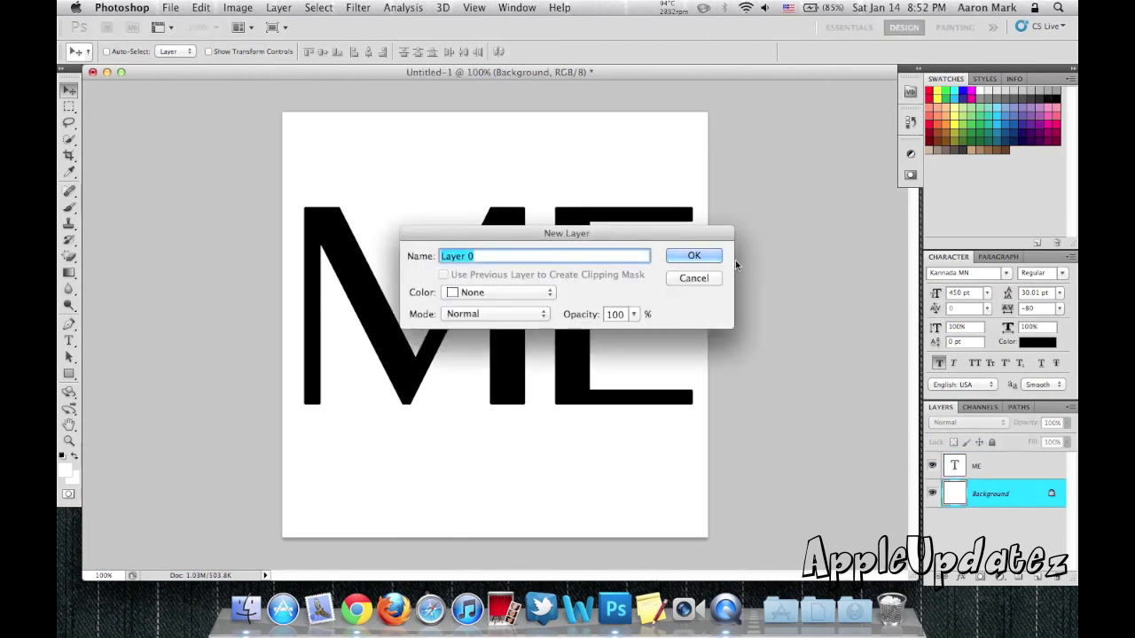
left_click(707, 261)
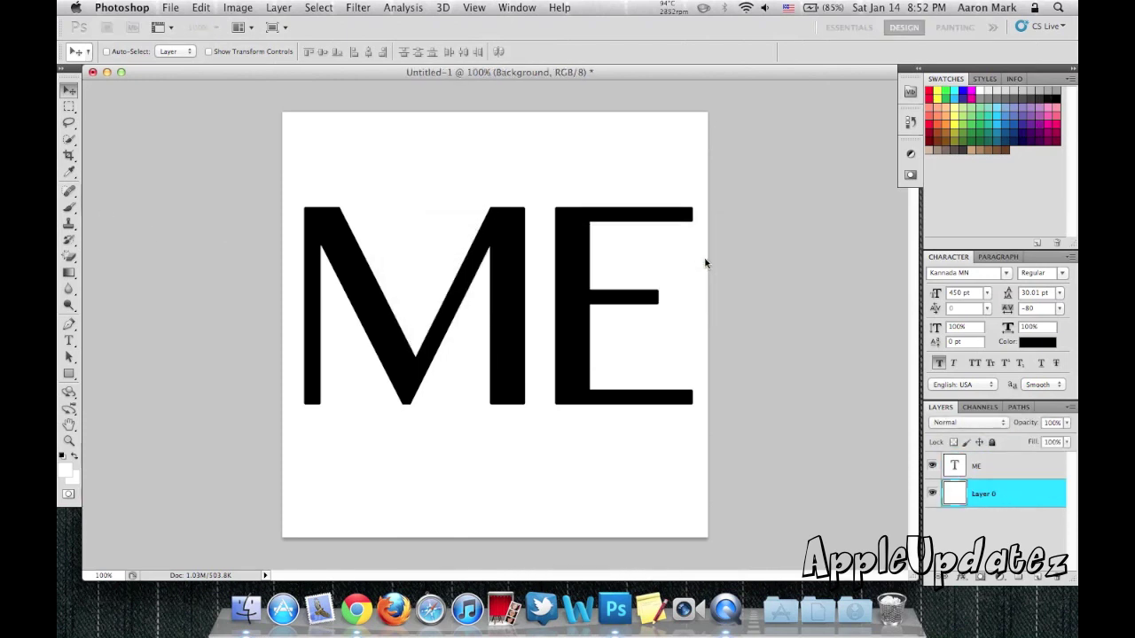
double_click(1014, 466)
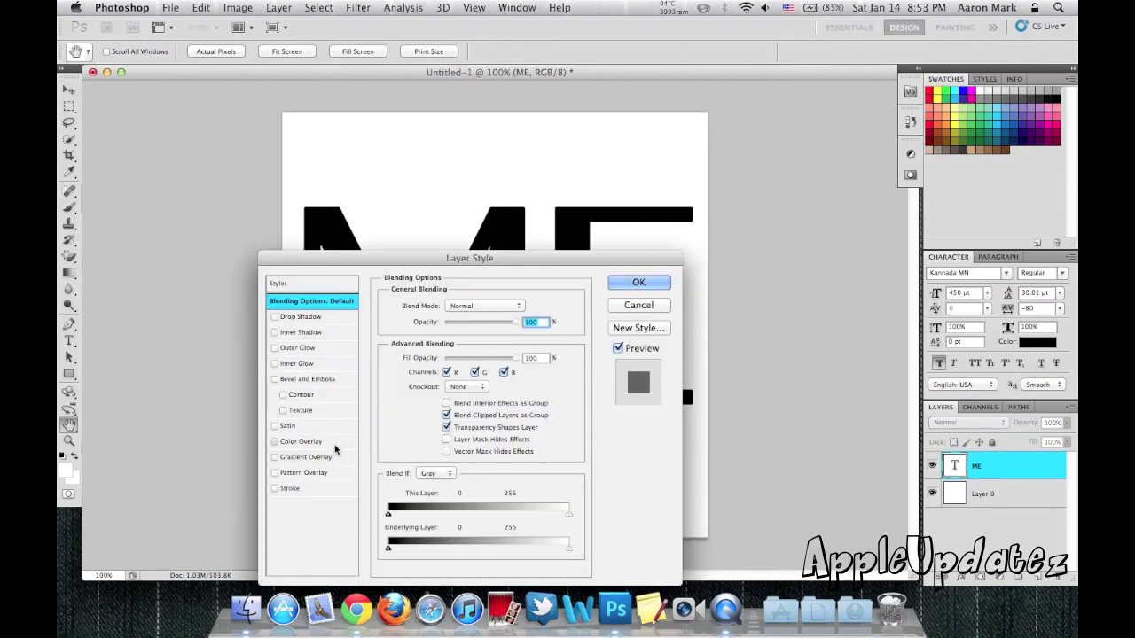
left_click(316, 441)
left_click(275, 441)
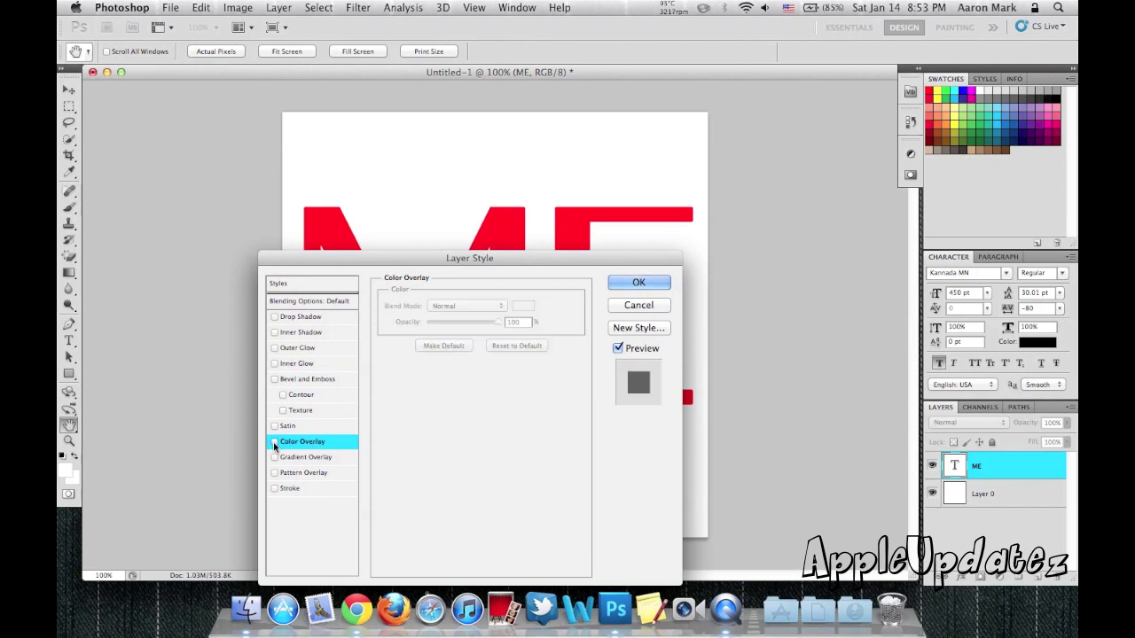
left_click(274, 456)
left_click(274, 457)
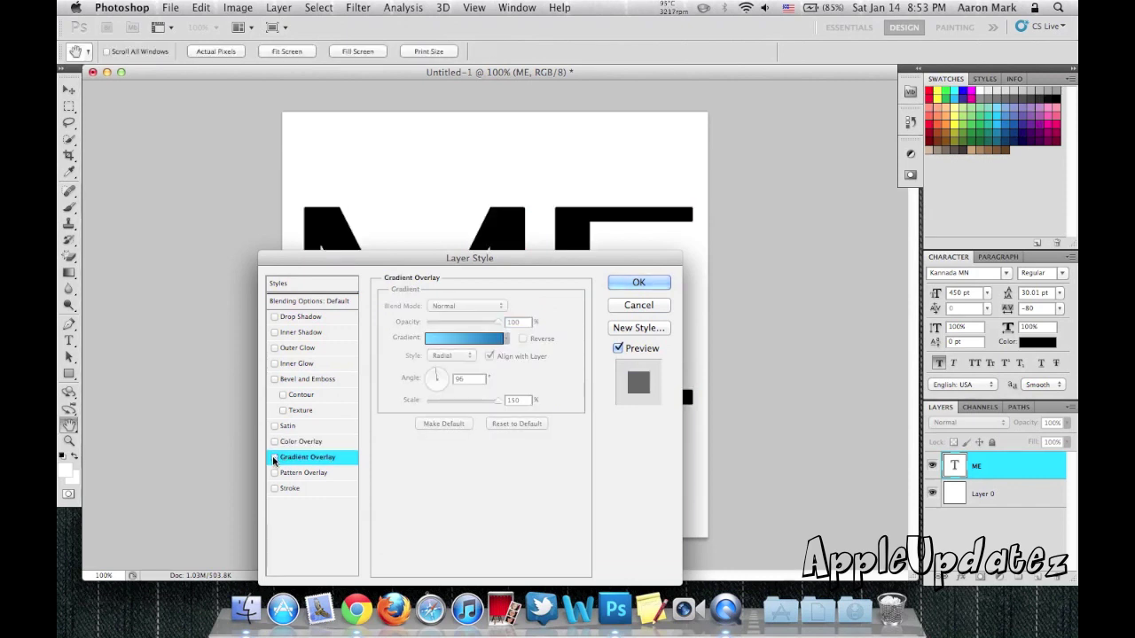
left_click(647, 283)
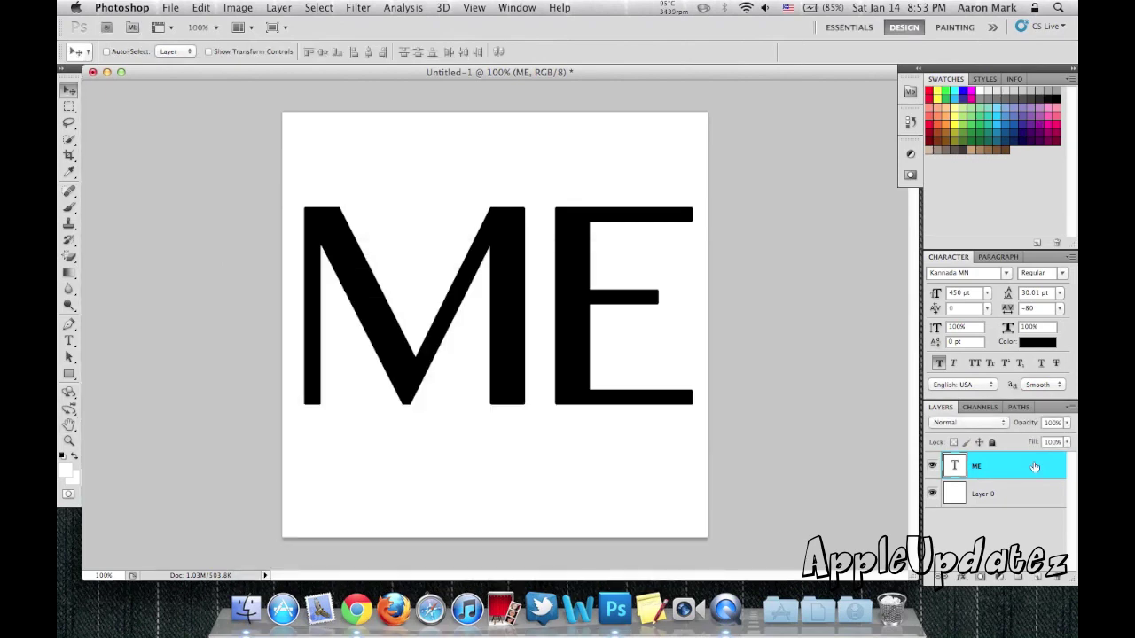
right_click(1032, 462)
Rasterize the ME text, then select the E and slide it left to overlap the M
left_click(928, 342)
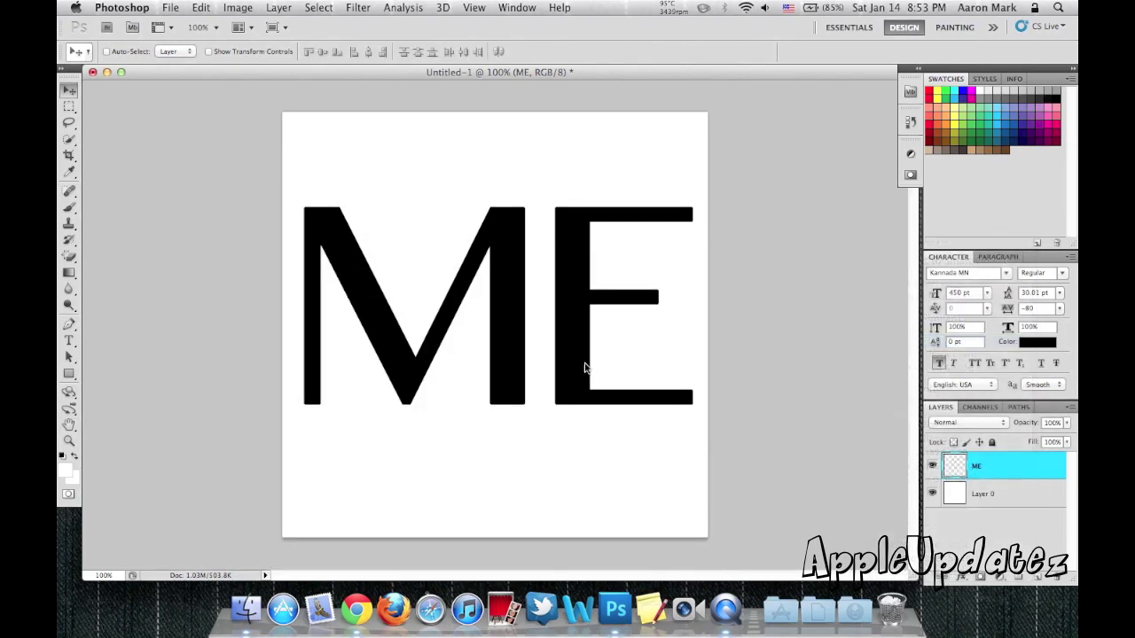
left_click(70, 106)
left_click_drag(539, 194, 700, 429)
left_click(70, 89)
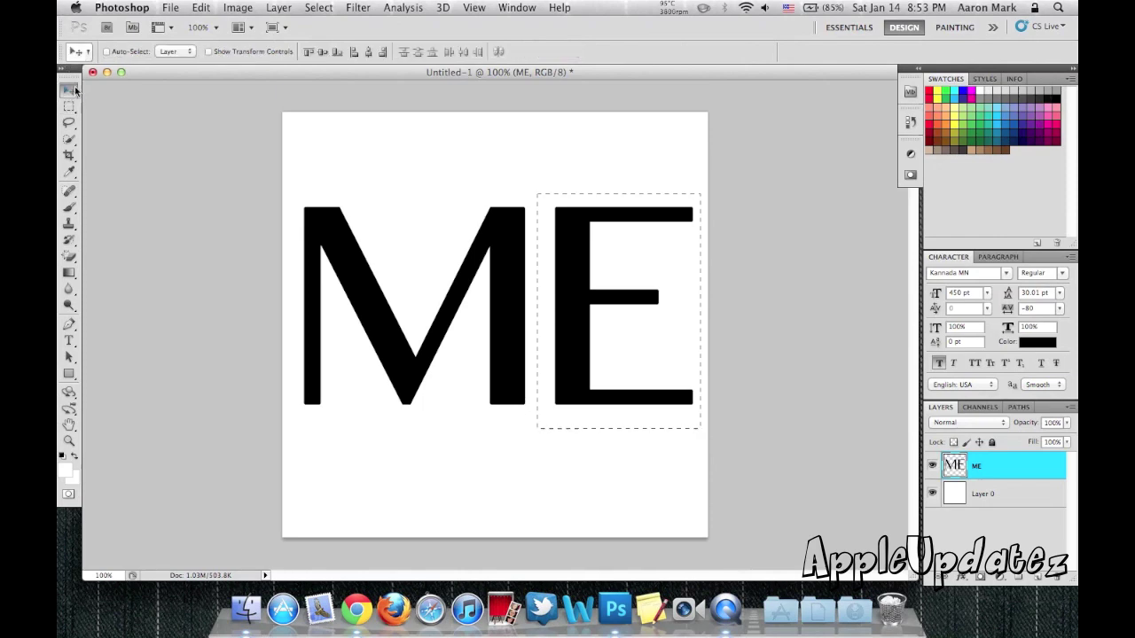
left_click_drag(573, 281, 533, 280)
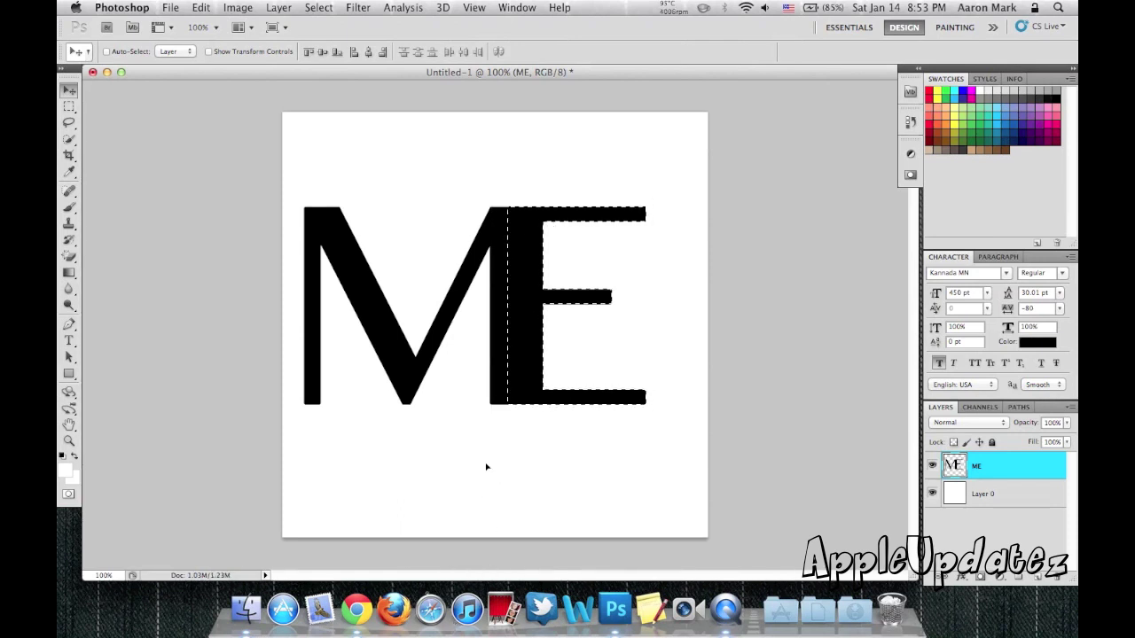
Clear the selection and shift the ME layer right to recentre the letters
key("alt+bracketleft")
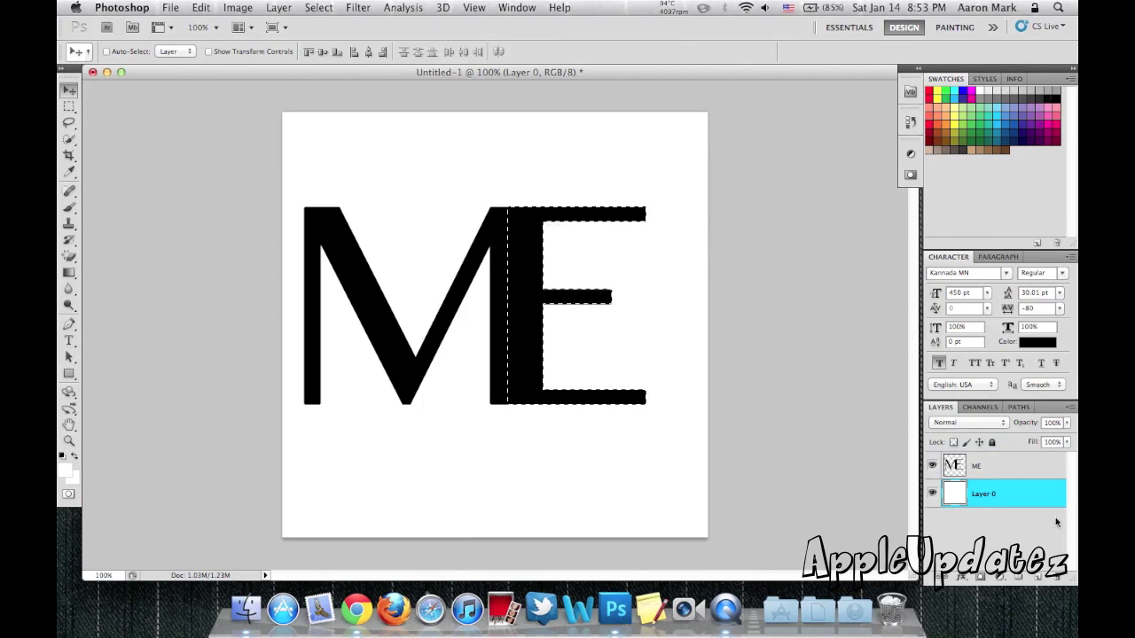
left_click(1015, 472)
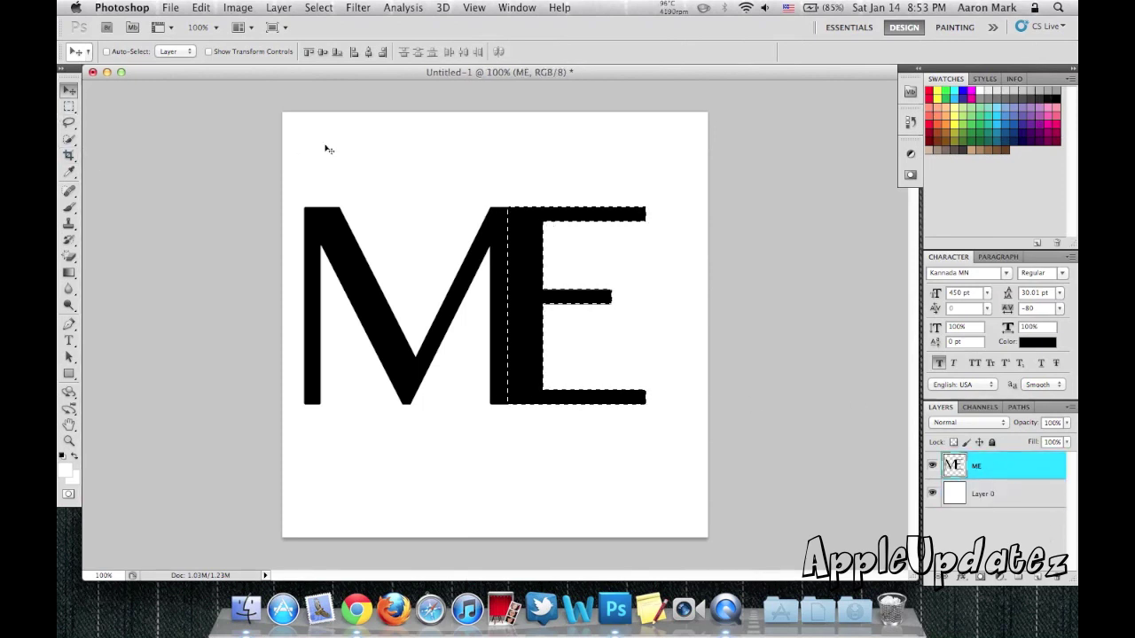
key("m")
left_click(385, 172)
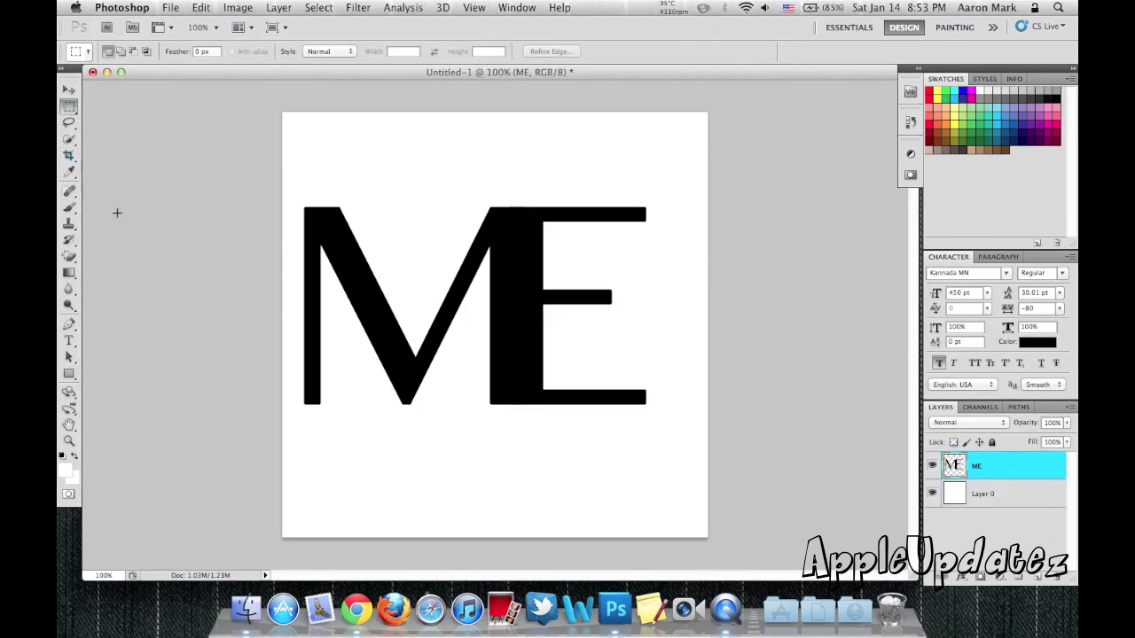
left_click(69, 90)
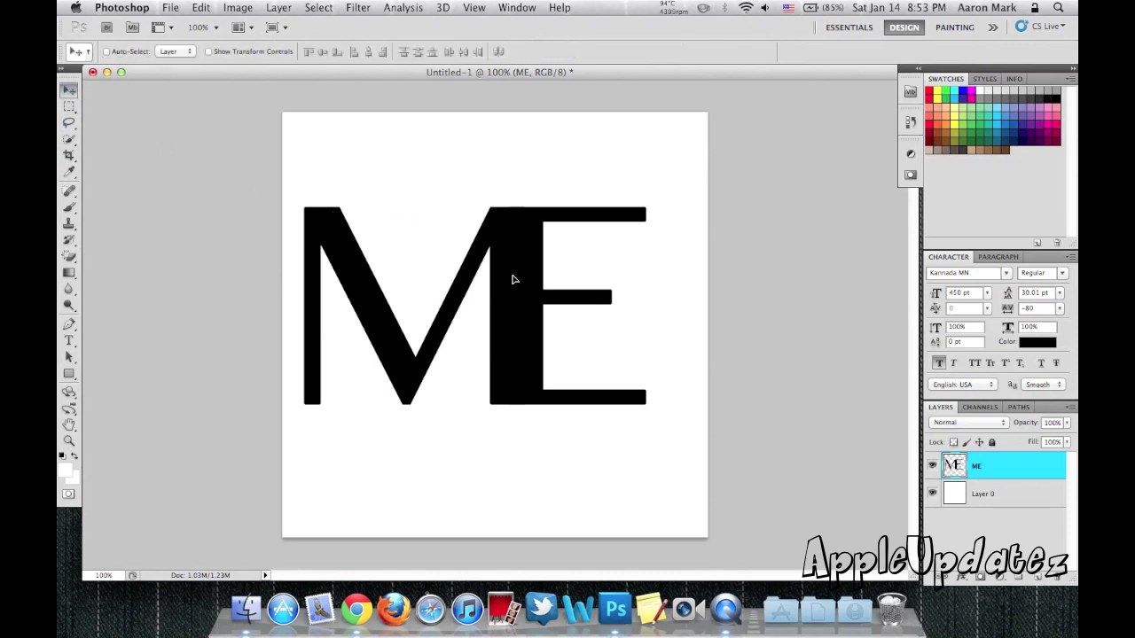
left_click_drag(512, 279, 534, 278)
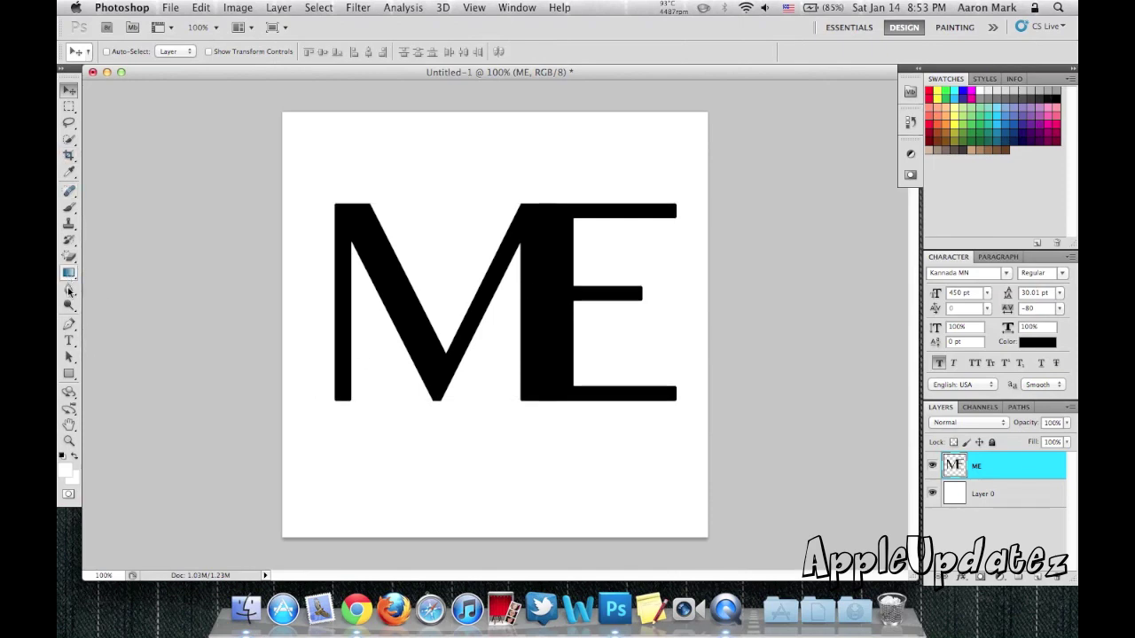
Start a text layer below ME in Noteworthy at 180 pt
left_click(69, 340)
left_click(390, 454)
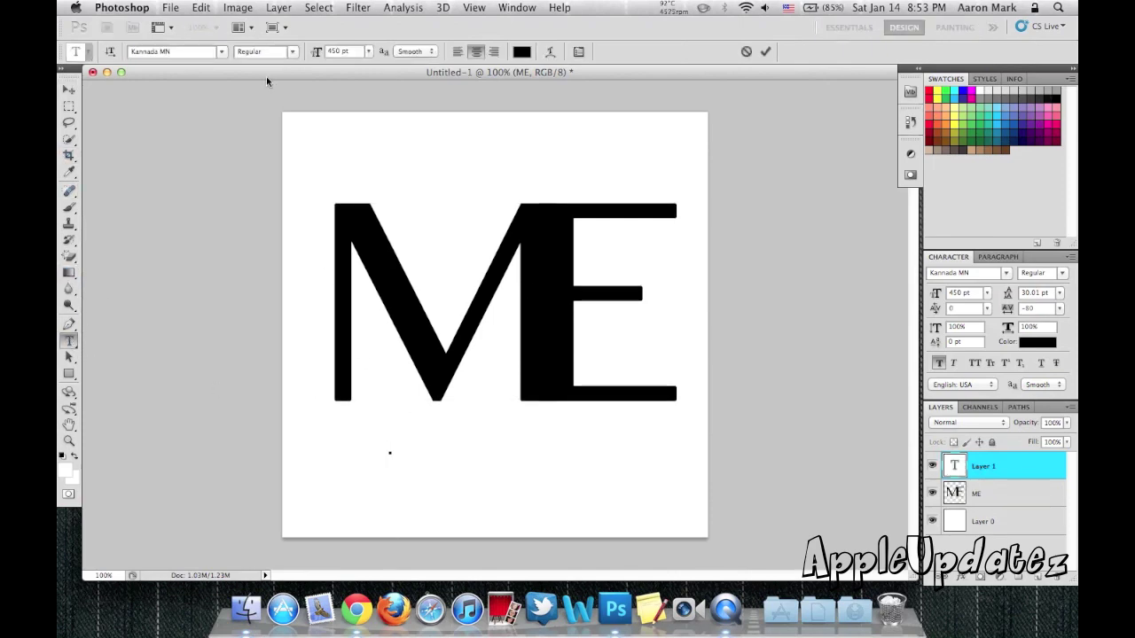
left_click(202, 51)
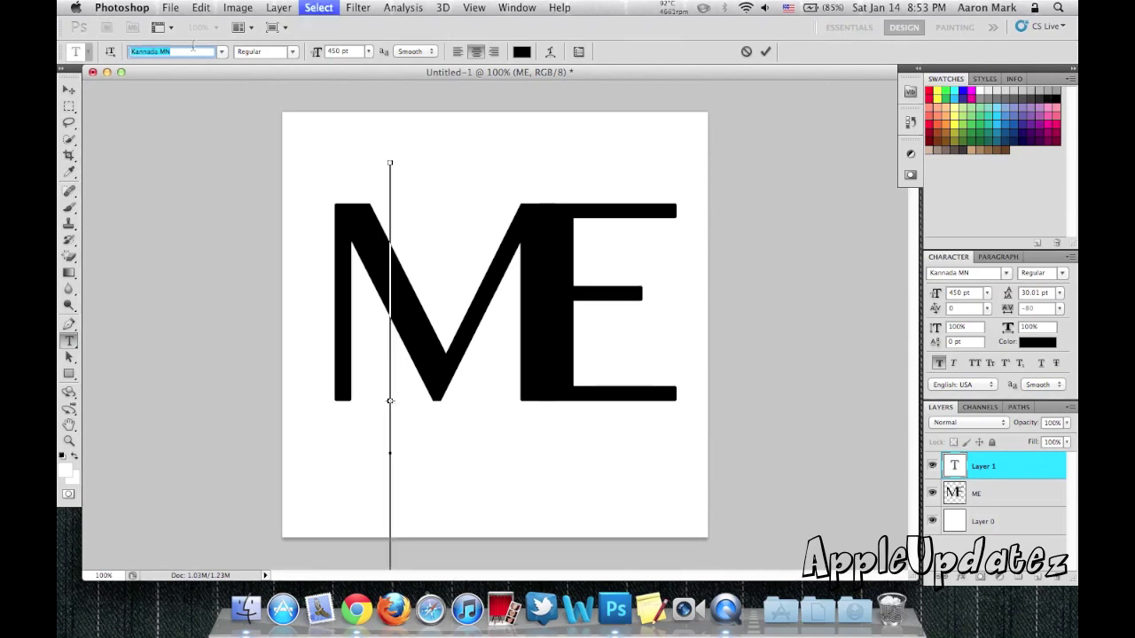
type("Noteworthy")
key("Return")
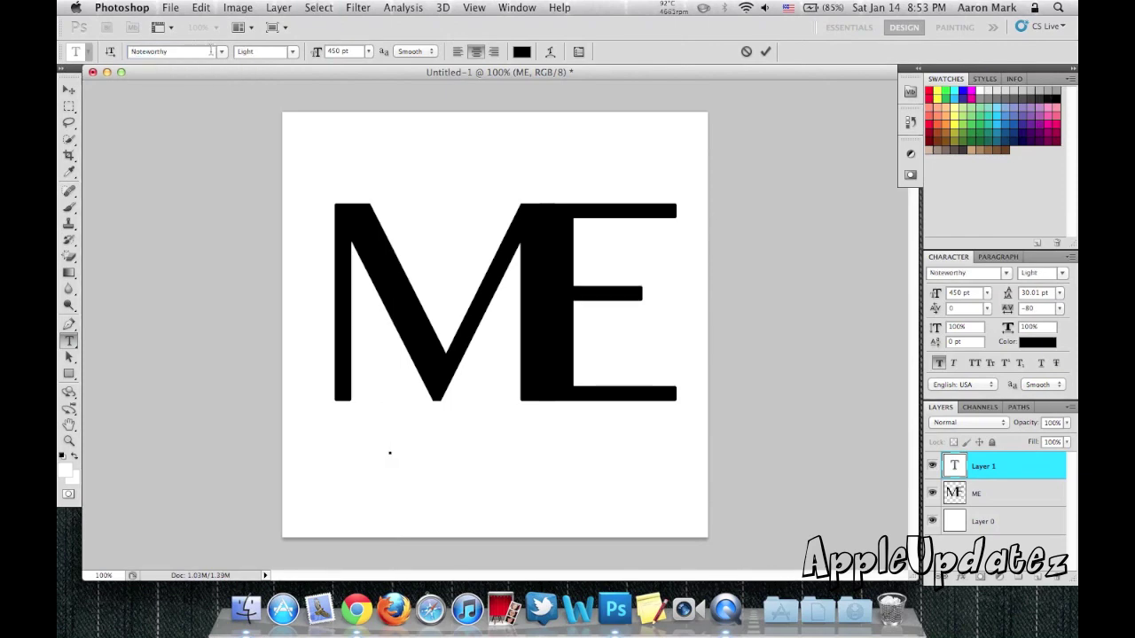
left_click(342, 52)
type("180")
key("Return")
Type 'Corp.' and resize it to 50 pt
type("n")
key("BackSpace")
type("Cop")
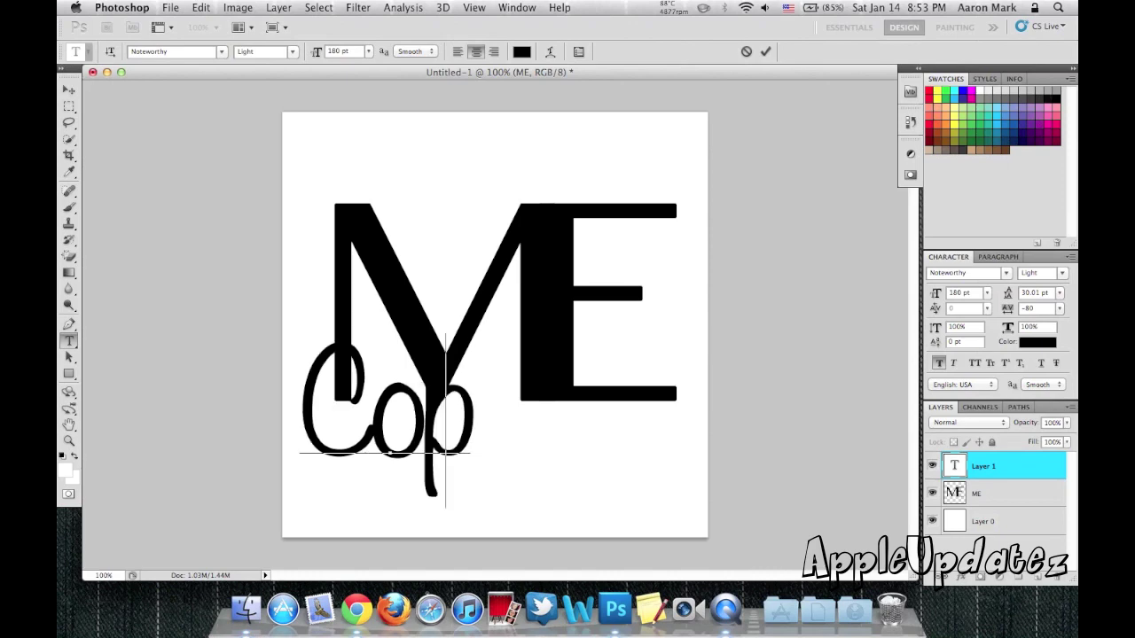
key("BackSpace")
type("rp")
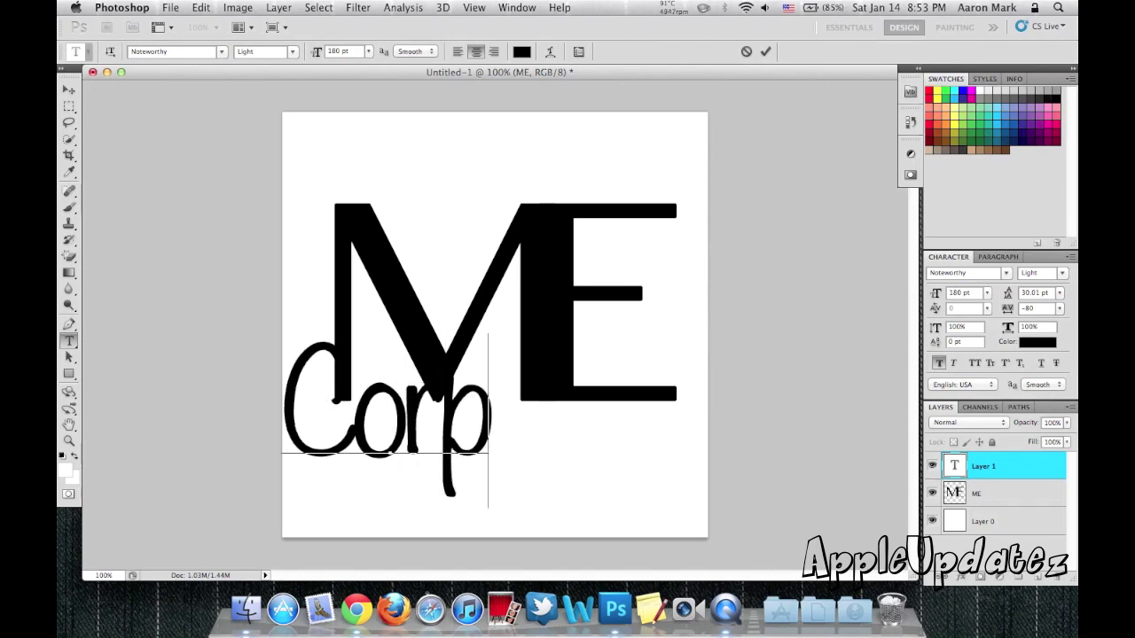
type(".")
key("ctrl+a")
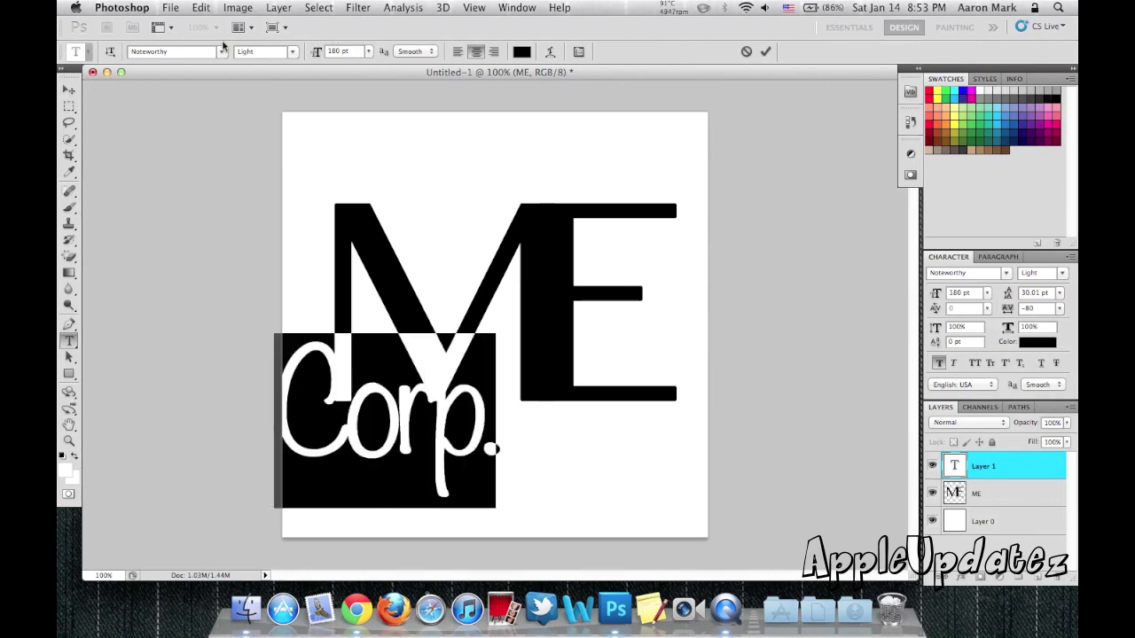
double_click(337, 50)
type("30")
key("Return")
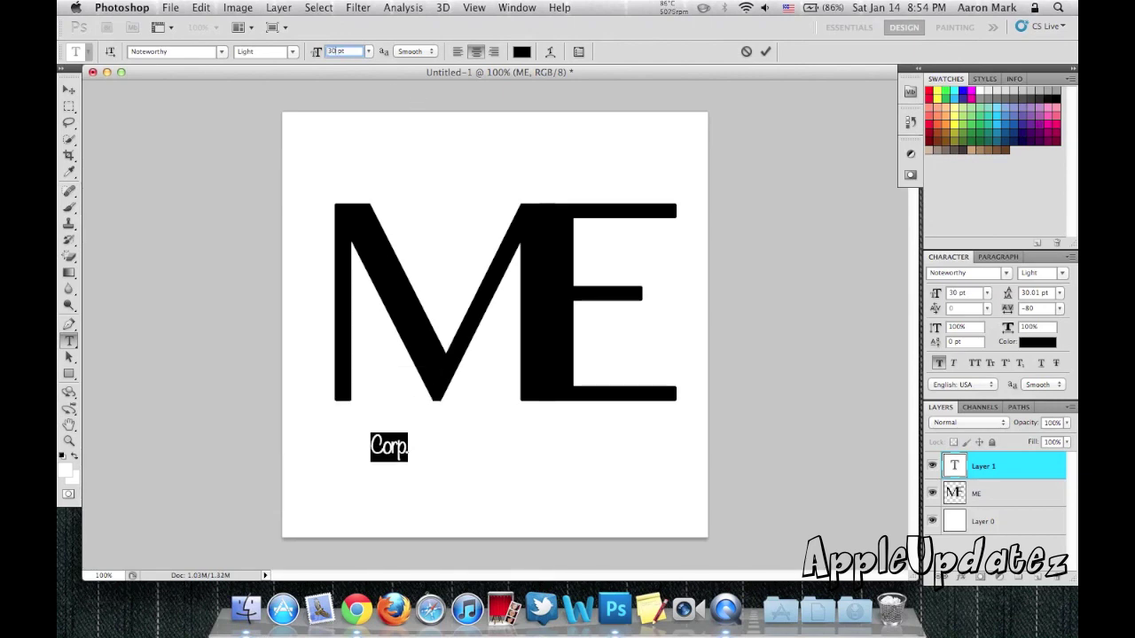
type("3")
key("Return")
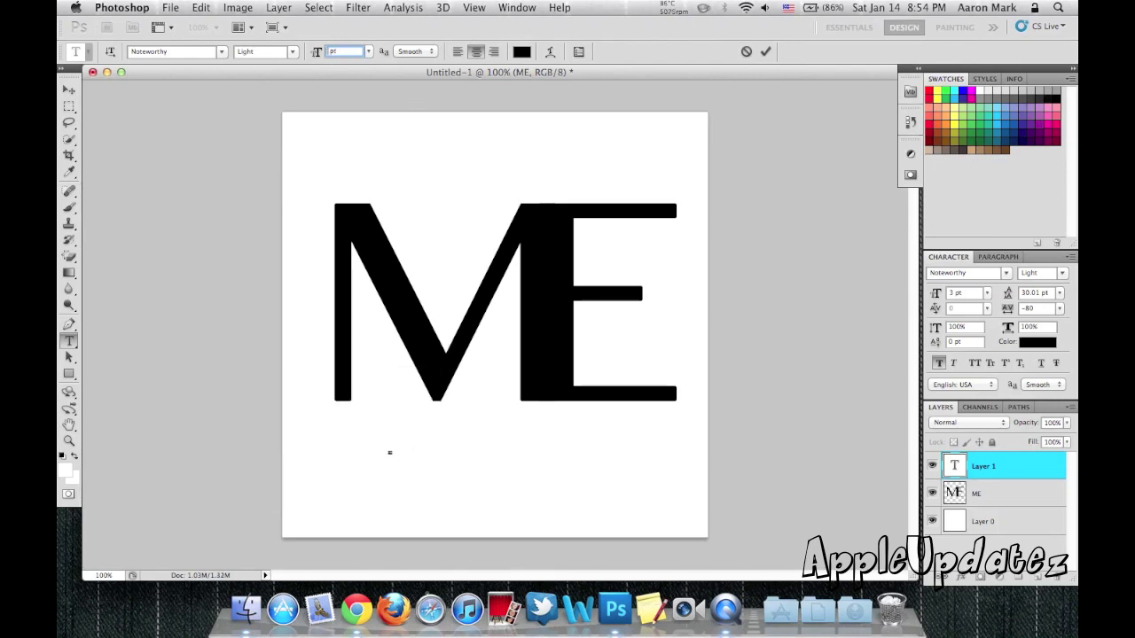
type("50")
key("Return")
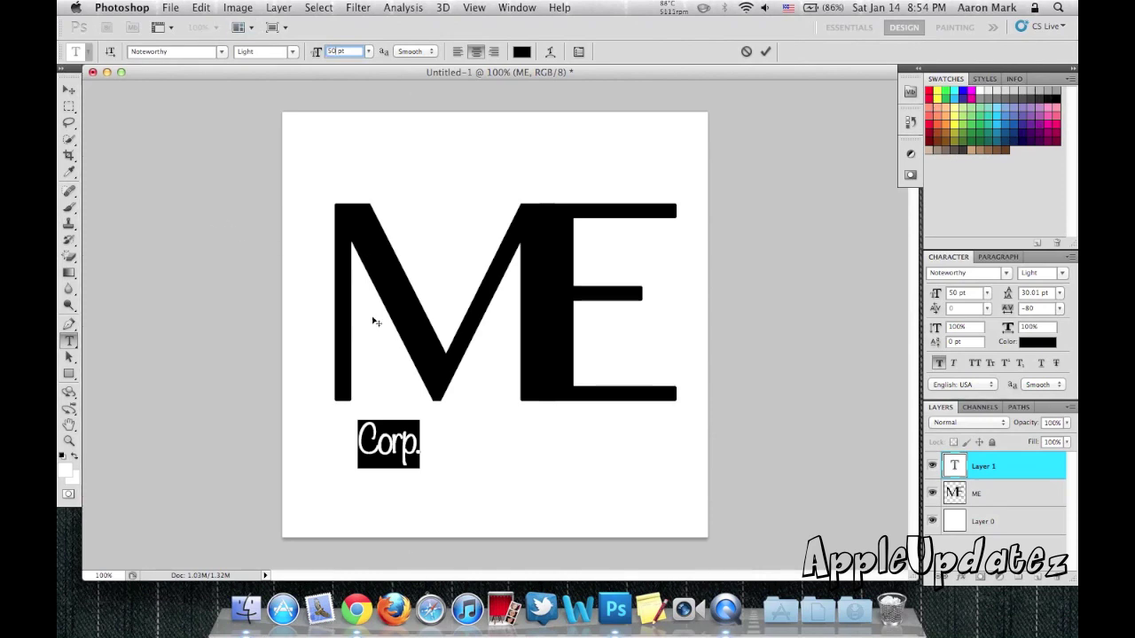
Edit the caption text to read 'Corporation Inc;'
left_click(415, 452)
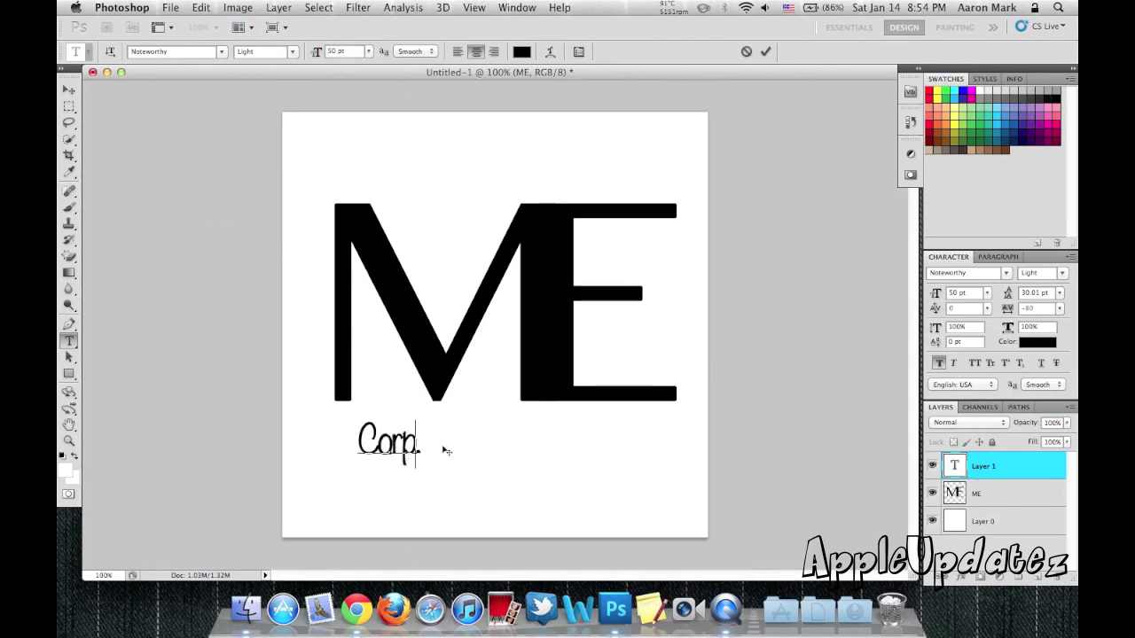
key("BackSpace")
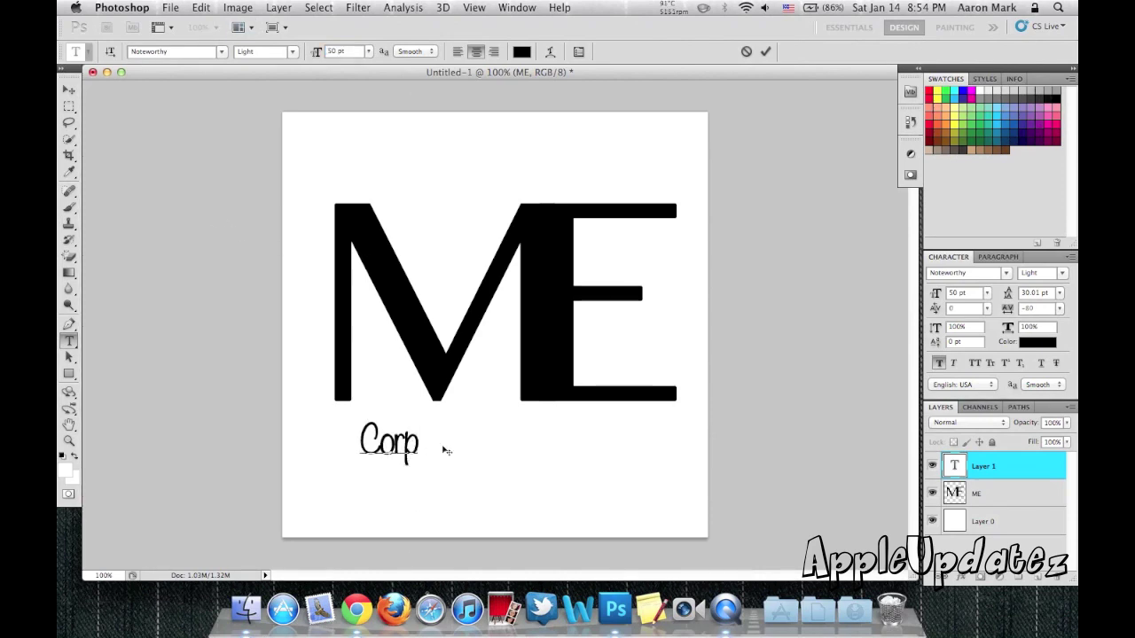
type("o")
type("ra")
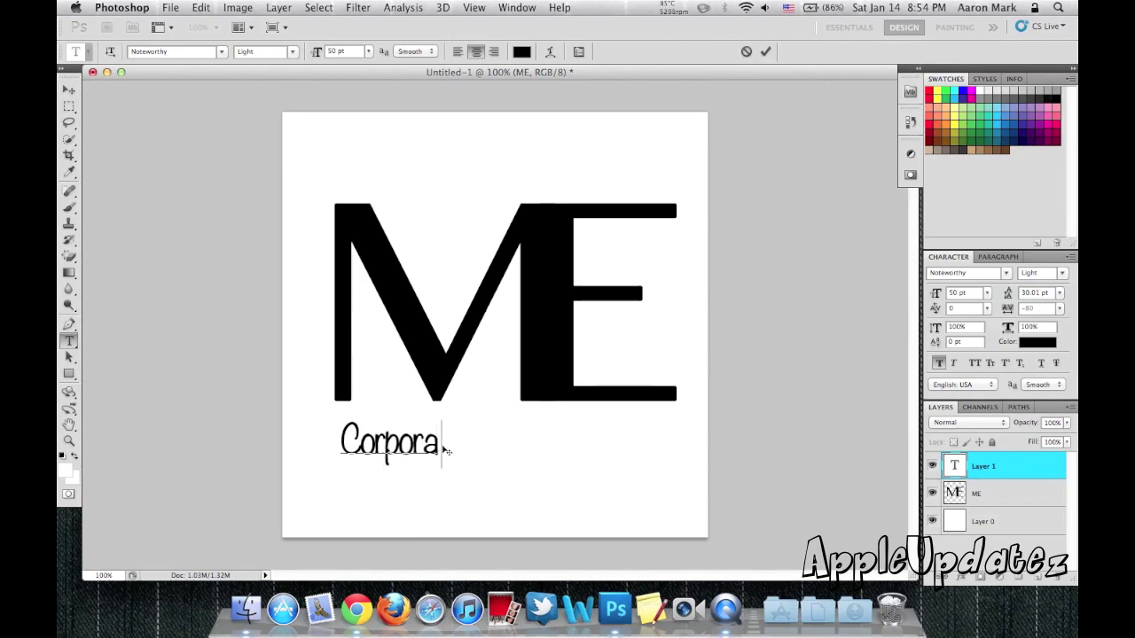
type("tion i")
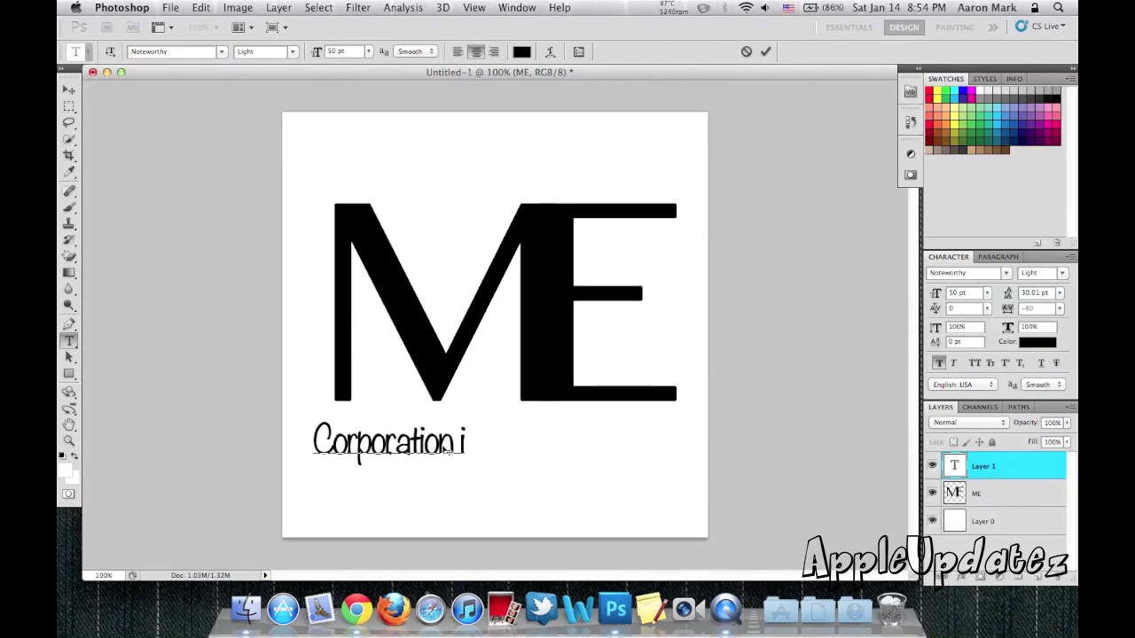
key("BackSpace")
type("Int")
key("BackSpace")
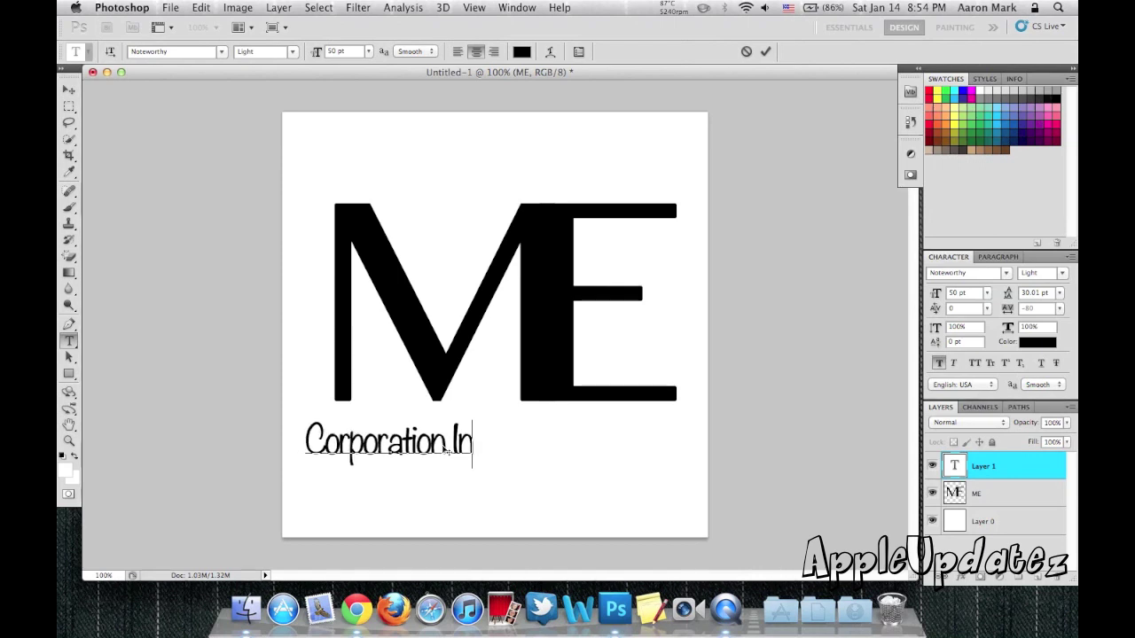
type("c,")
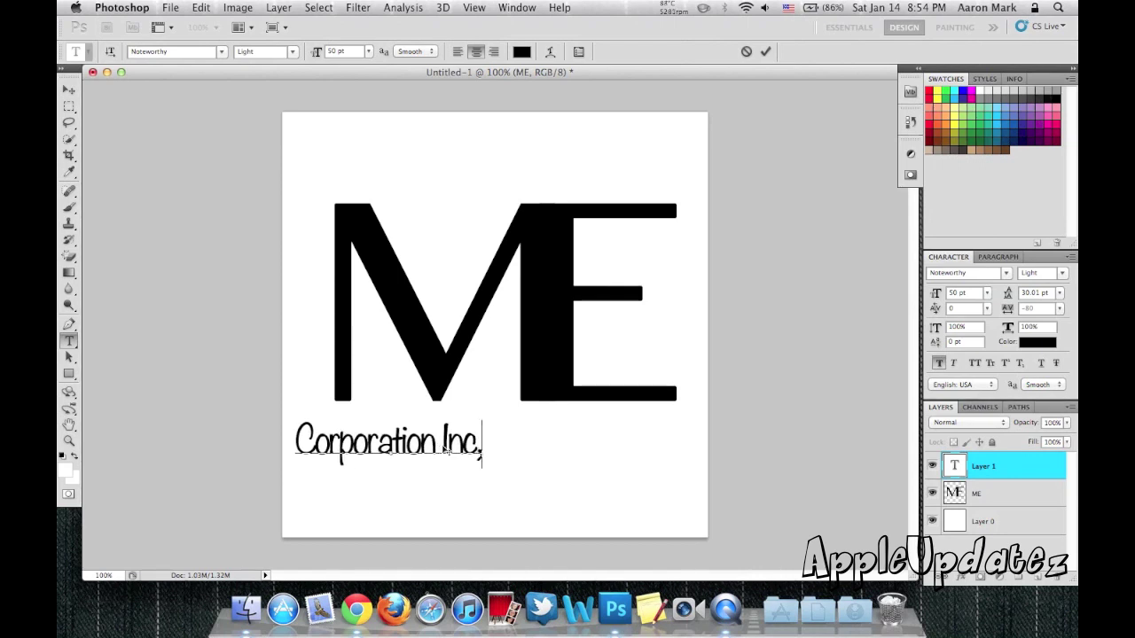
key("BackSpace")
type(";")
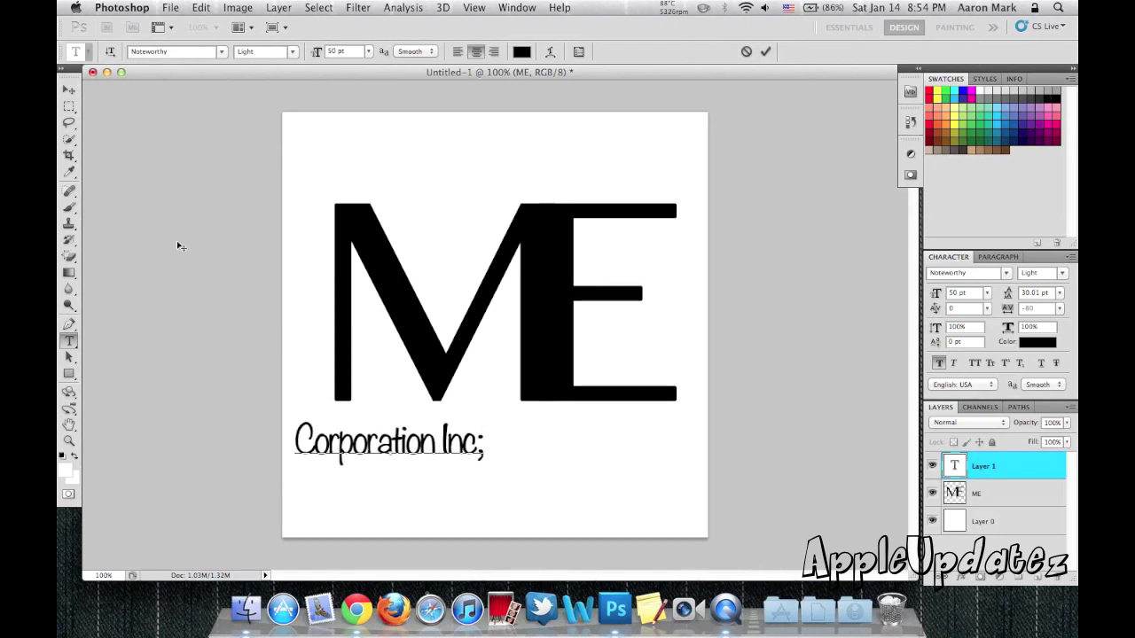
Nudge the caption right, then shift ME and the caption left together
left_click(68, 89)
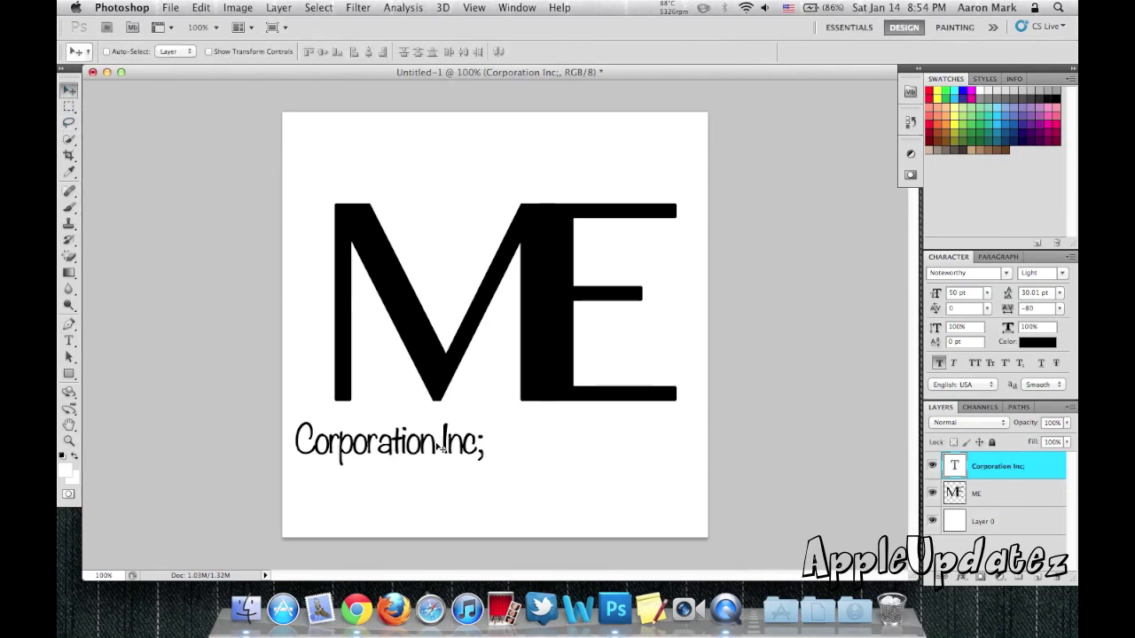
left_click_drag(504, 441, 548, 432)
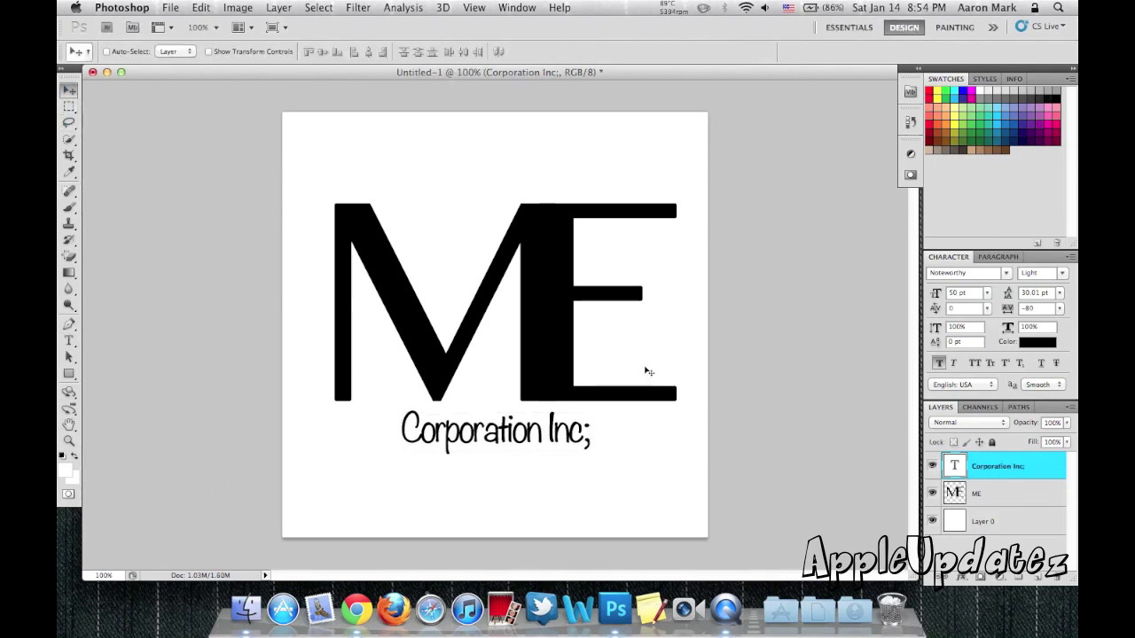
left_click(1012, 496, "shift")
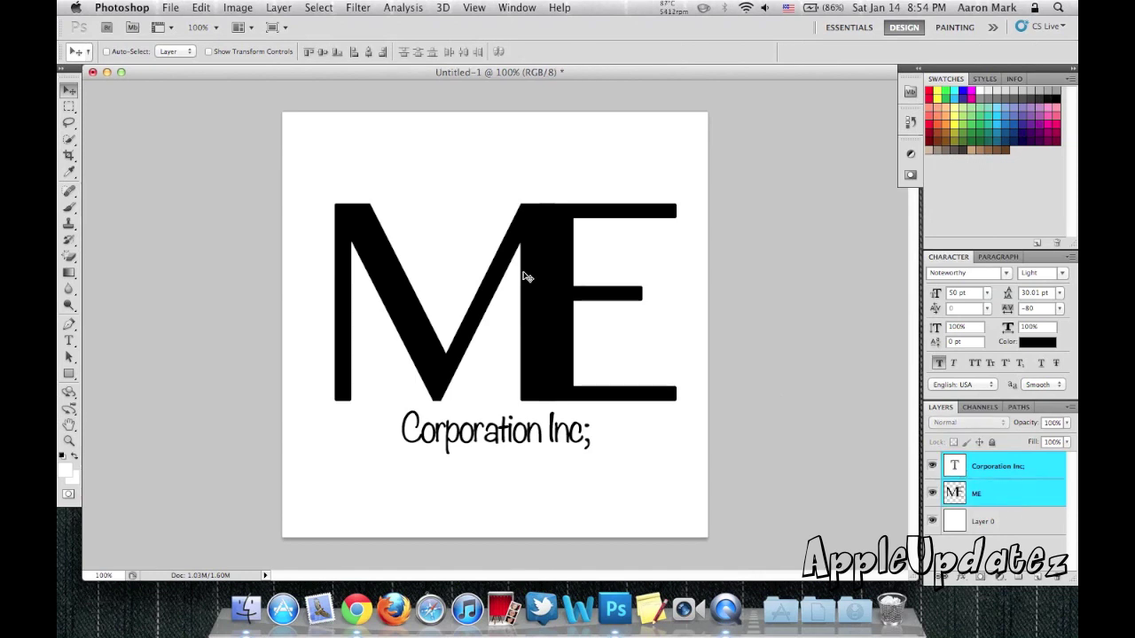
left_click_drag(523, 275, 500, 266)
Type 'TM' in Arial and move it to the upper-right corner of the E
left_click(69, 340)
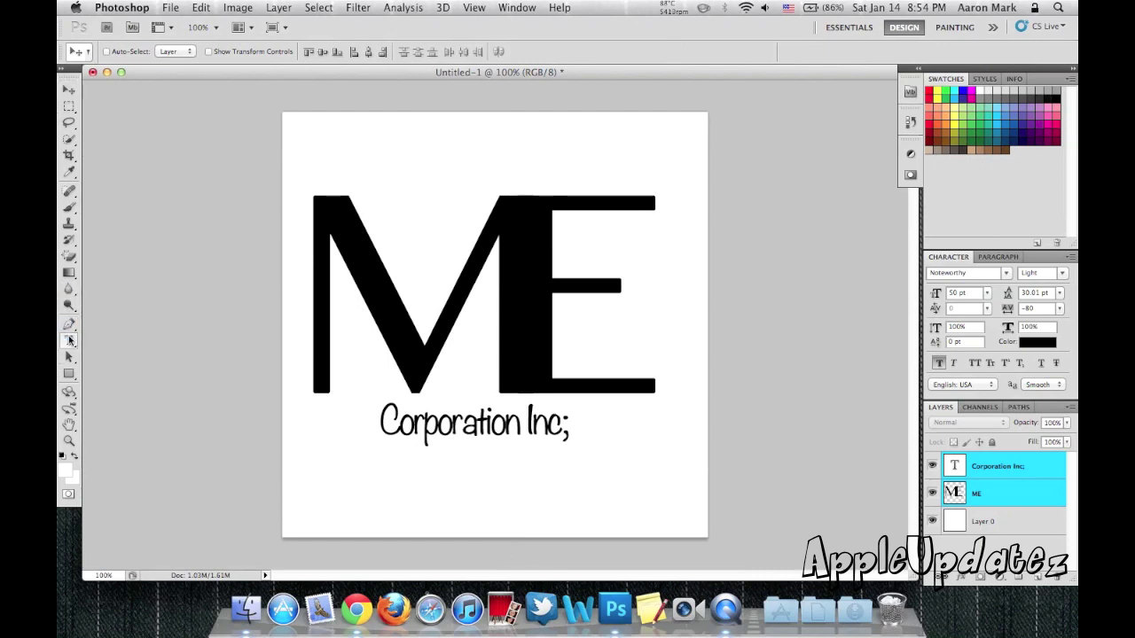
left_click(445, 170)
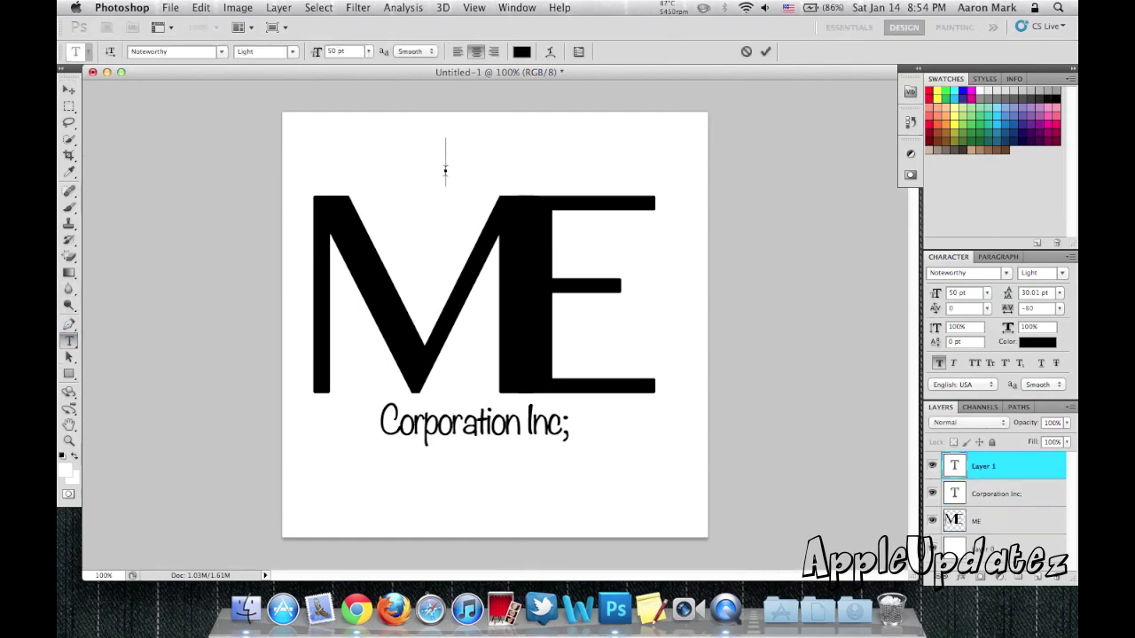
type("TM")
key("super+a")
left_click(139, 51)
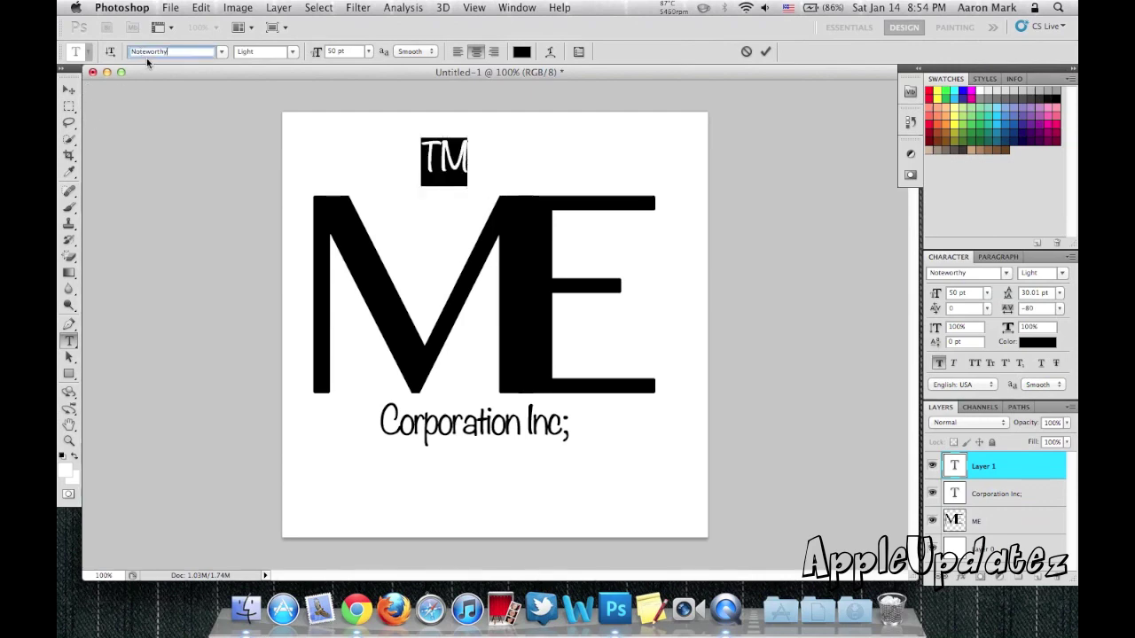
key("super+a")
type("Arial")
key("Return")
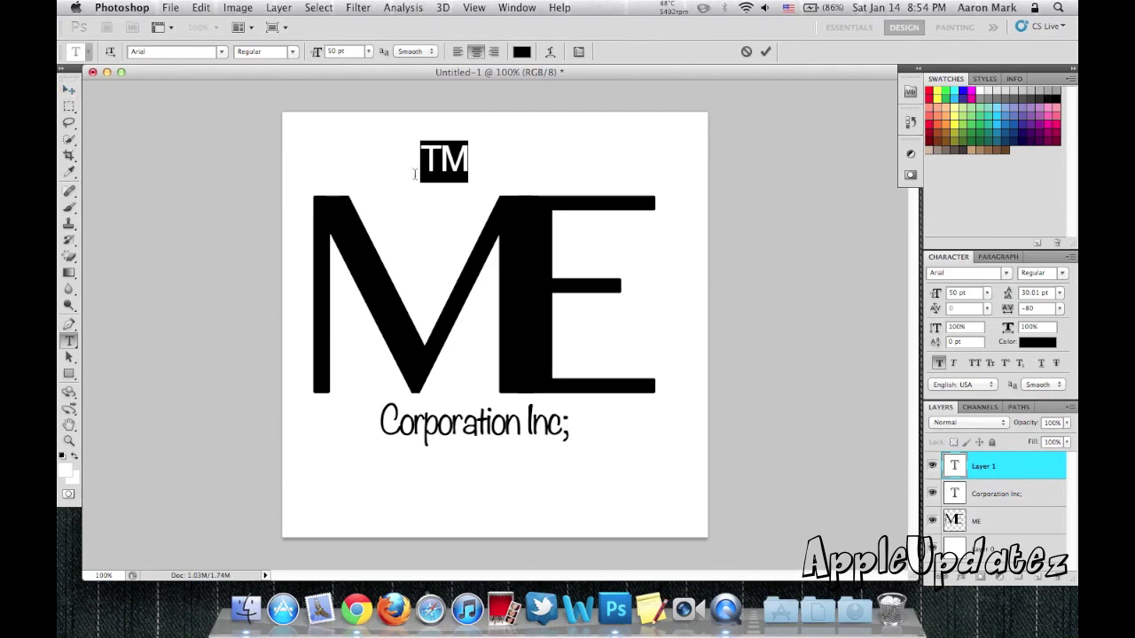
left_click(69, 89)
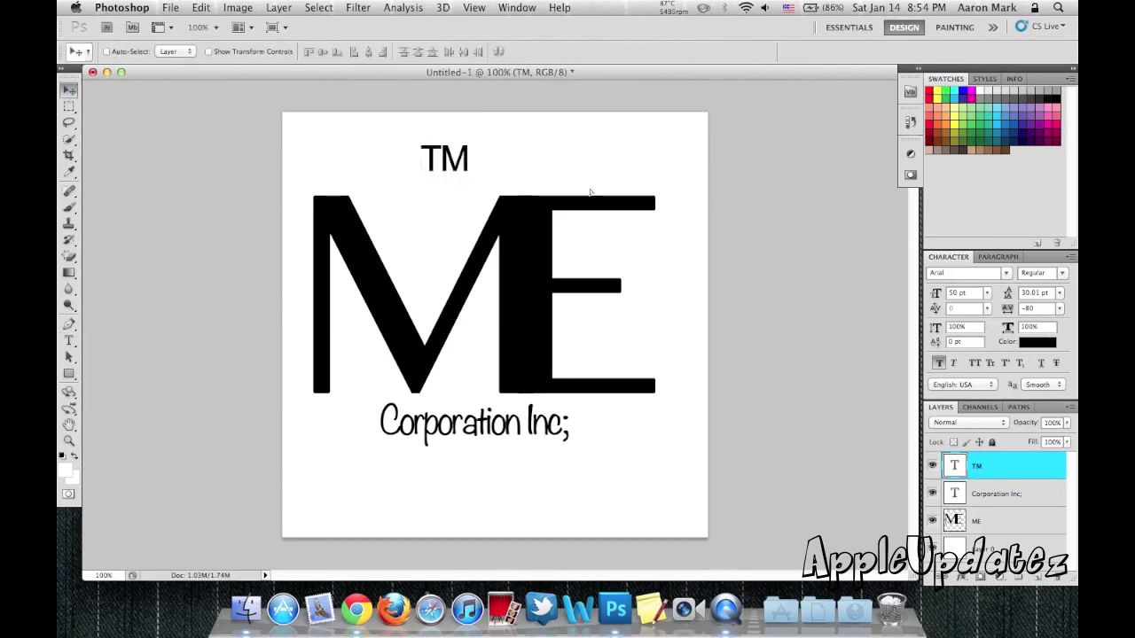
left_click_drag(589, 191, 824, 239)
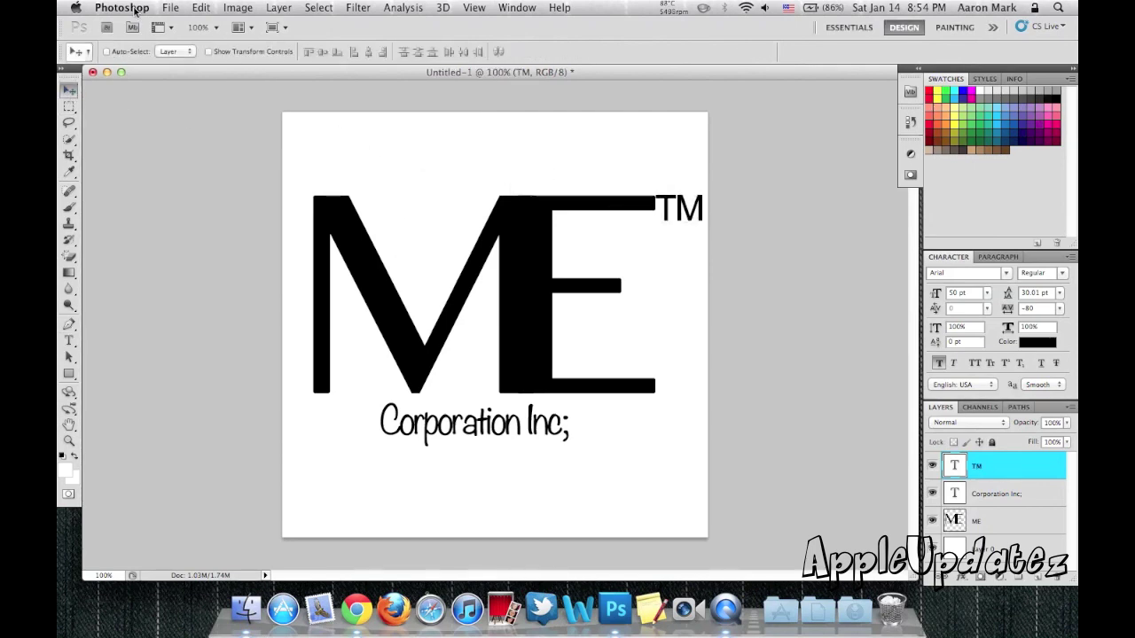
Set the TM text size to 45 pt
left_click(71, 341)
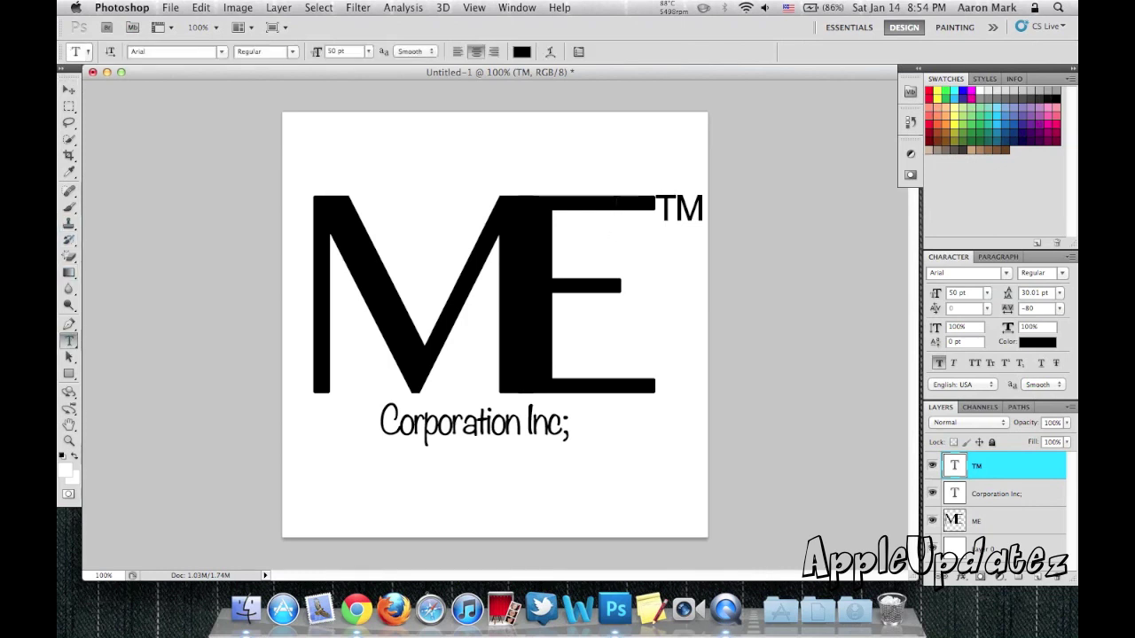
left_click(150, 53)
left_click(334, 51)
key("Return")
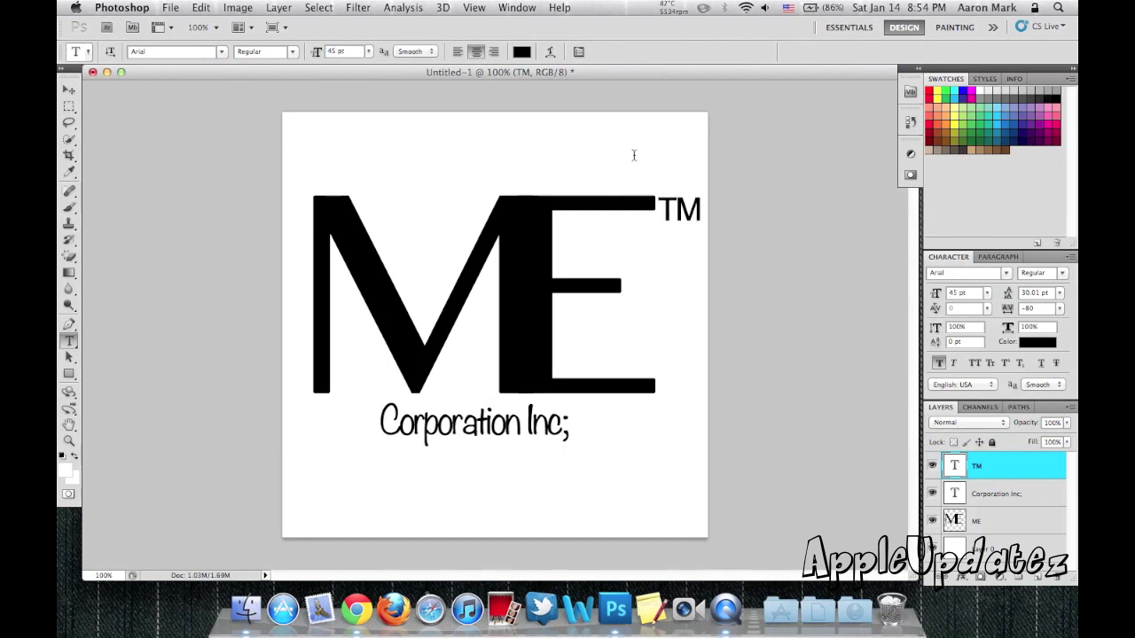
double_click(663, 206)
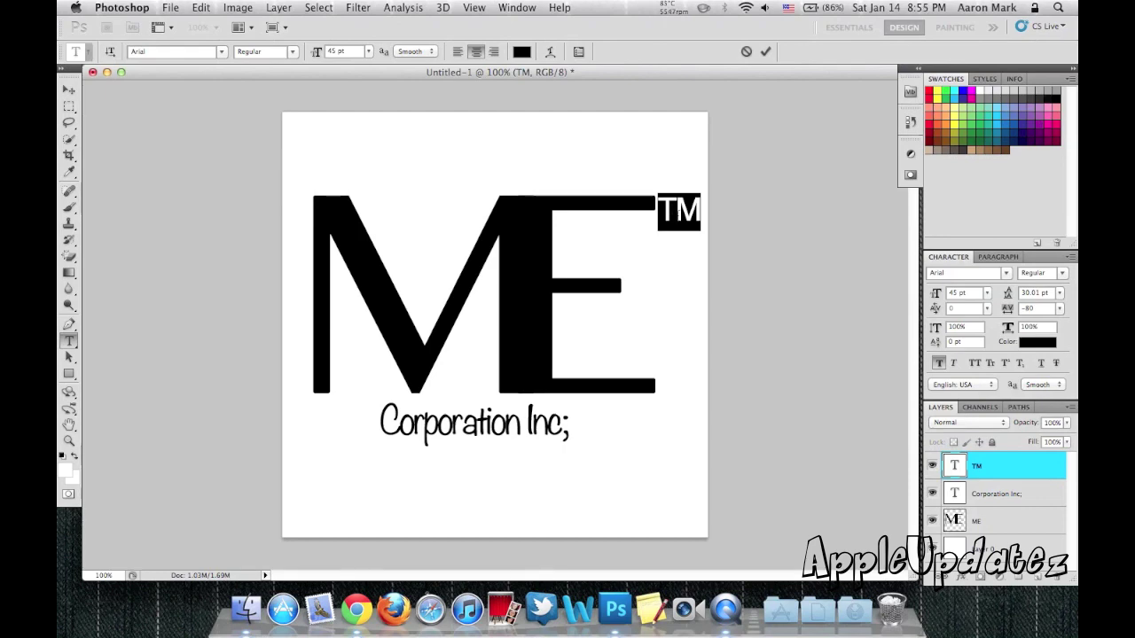
left_click(336, 50)
key("Return")
left_click(673, 213)
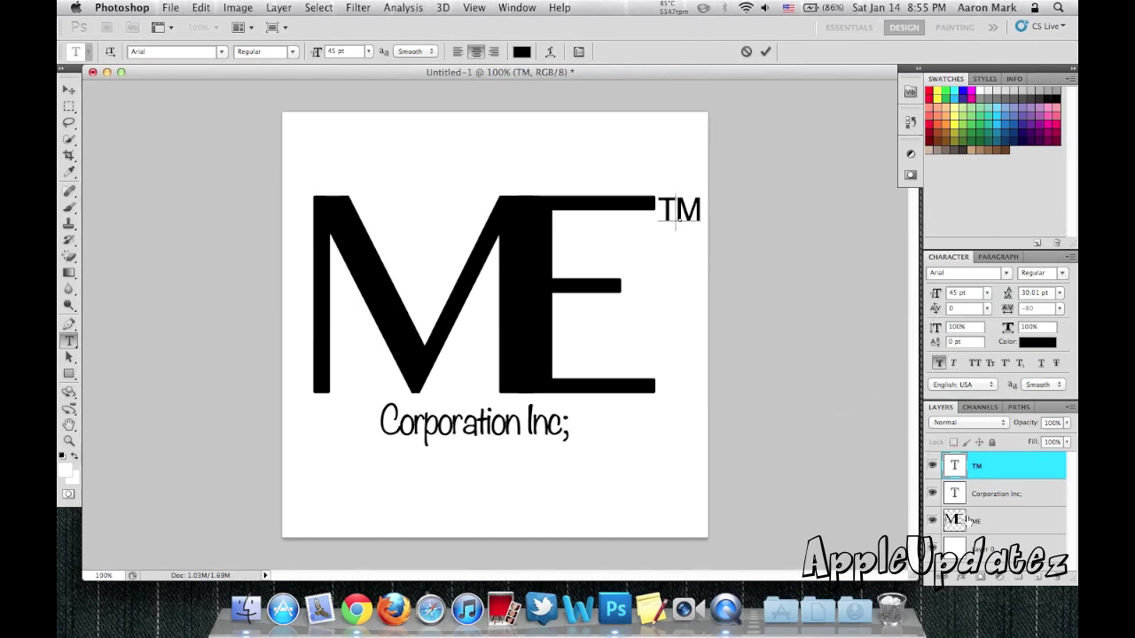
Give Layer 0 a blue radial Gradient Overlay that is lighter in the centre
double_click(1011, 549)
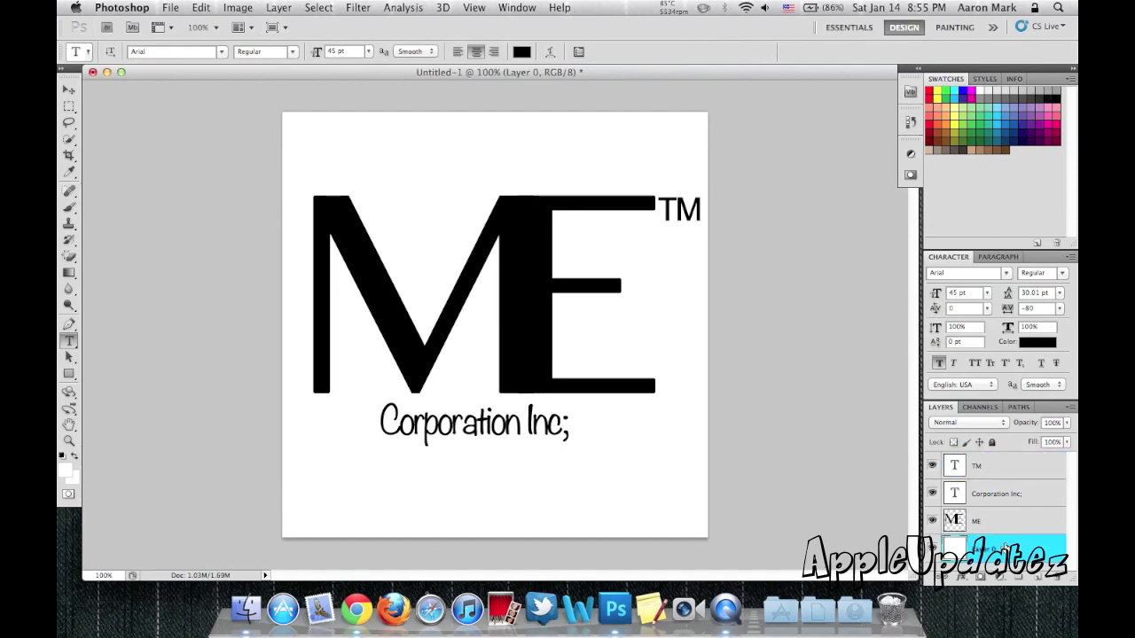
left_click(306, 458)
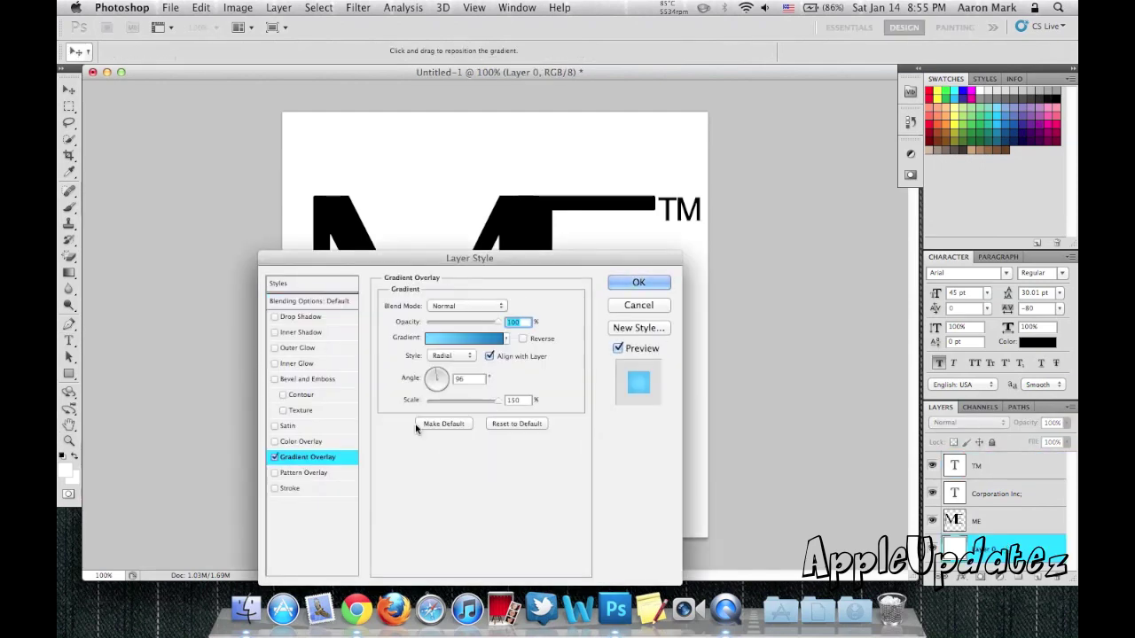
left_click(638, 282)
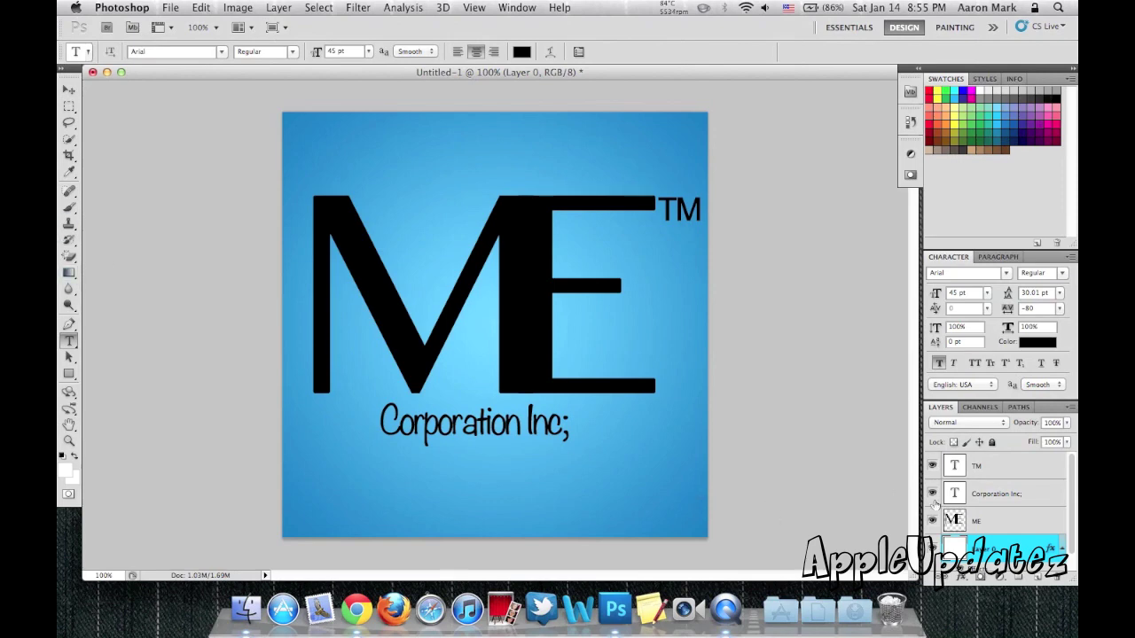
Nudge the ME, TM and caption layers right together, then centre the caption under ME
left_click(1000, 521)
left_click(1000, 465, "shift")
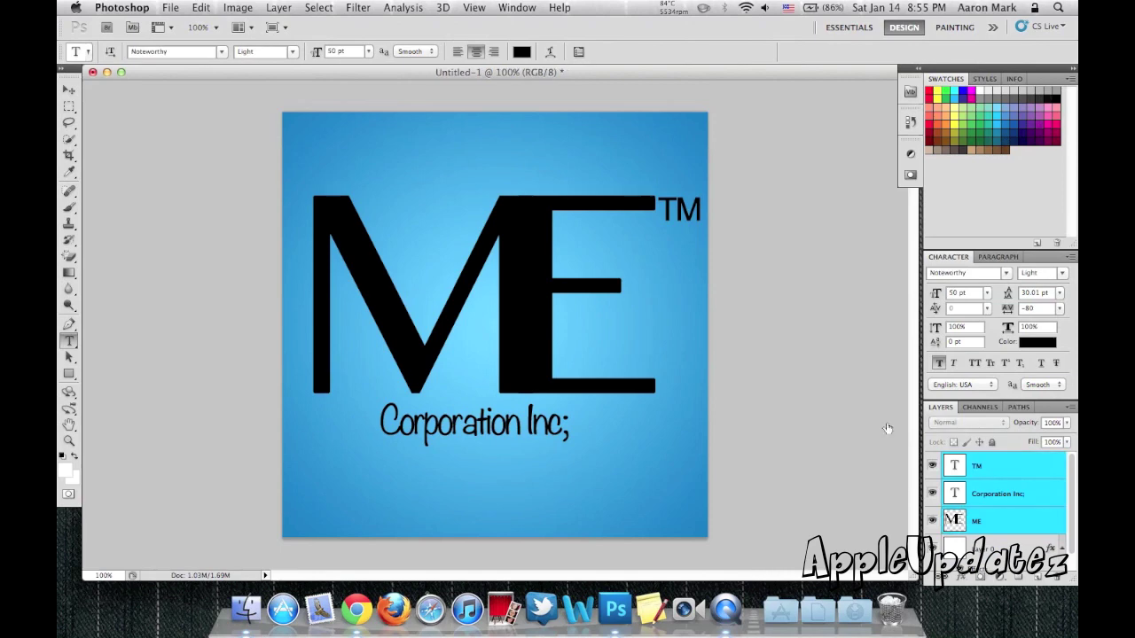
left_click(69, 91)
left_click_drag(508, 275, 510, 286)
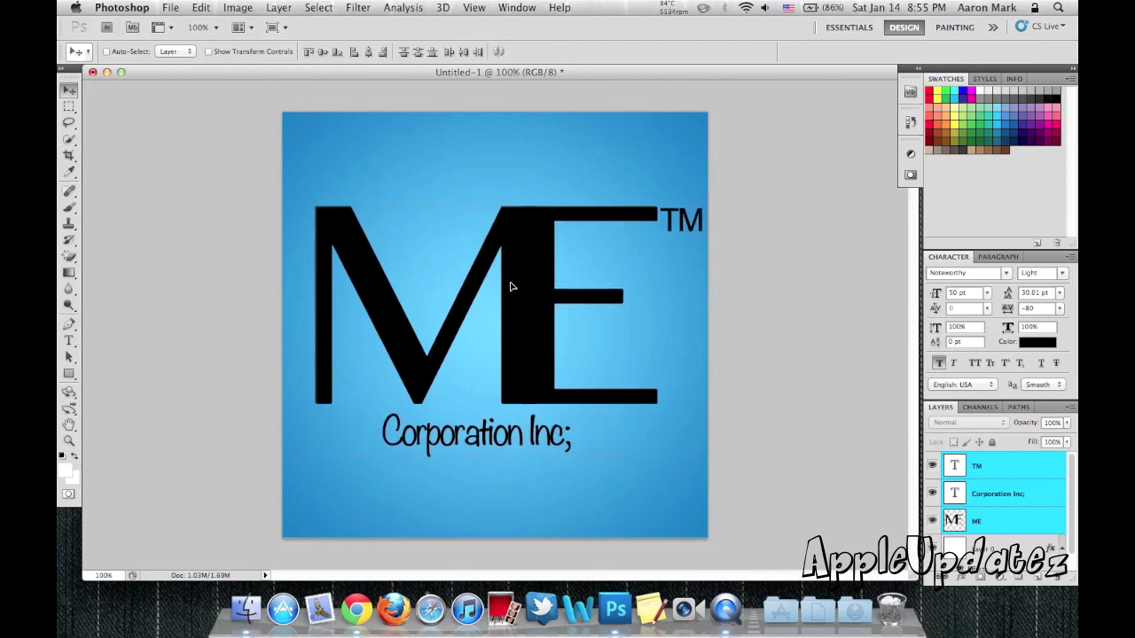
left_click_drag(510, 286, 509, 284)
left_click(999, 501)
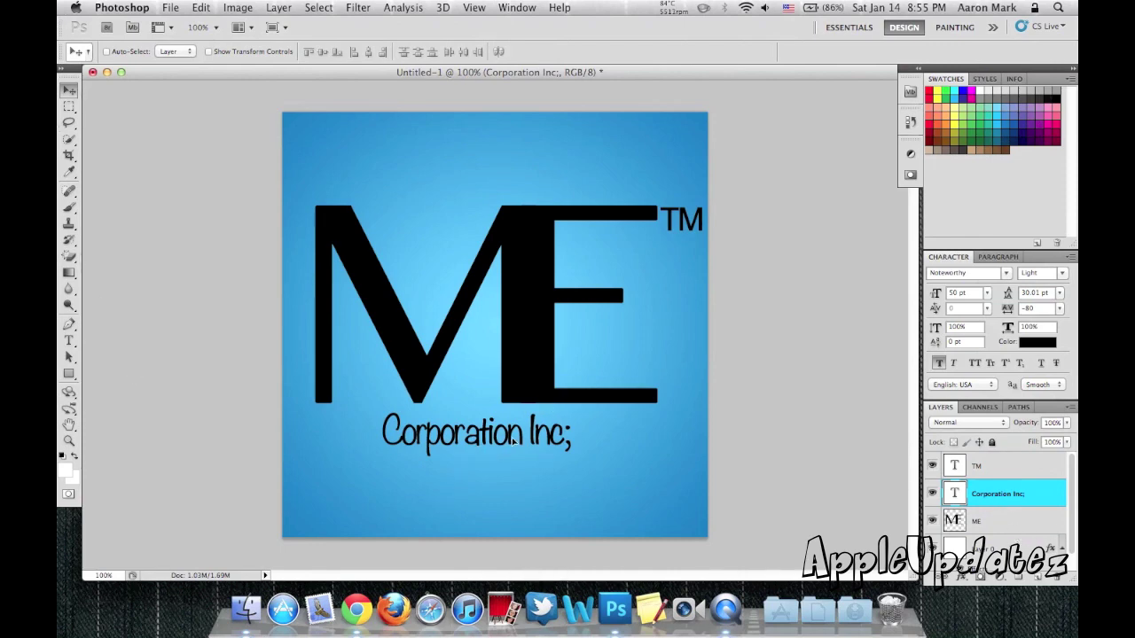
mouse_move(473, 445)
left_mouse_down()
mouse_move(505, 444)
mouse_move(492, 441)
left_mouse_up()
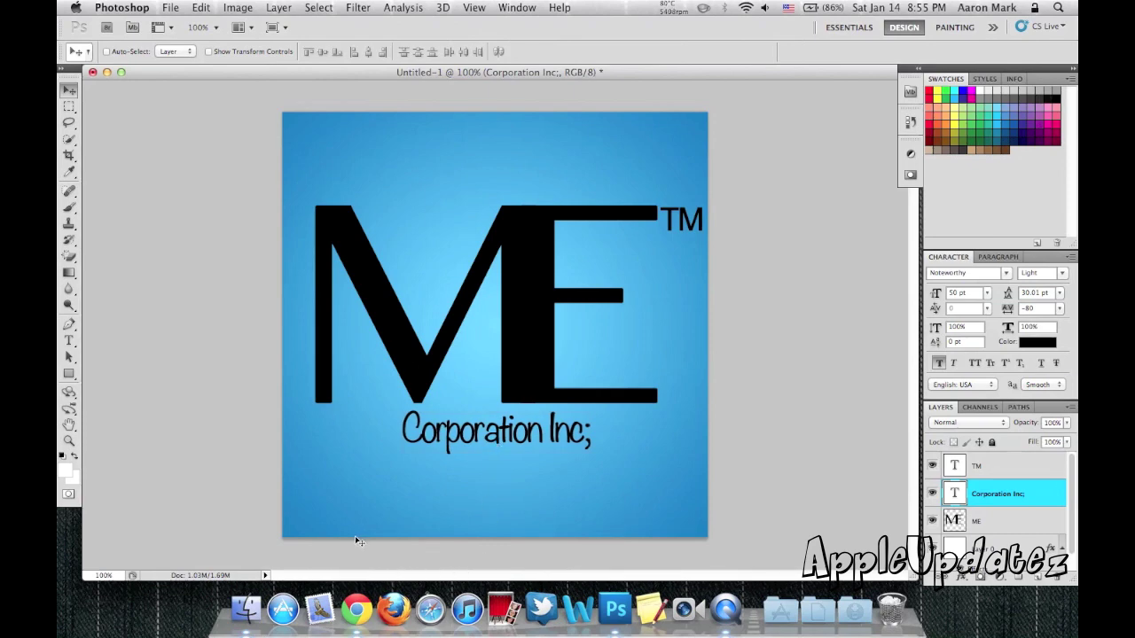
scroll(931, 529, "down", 1)
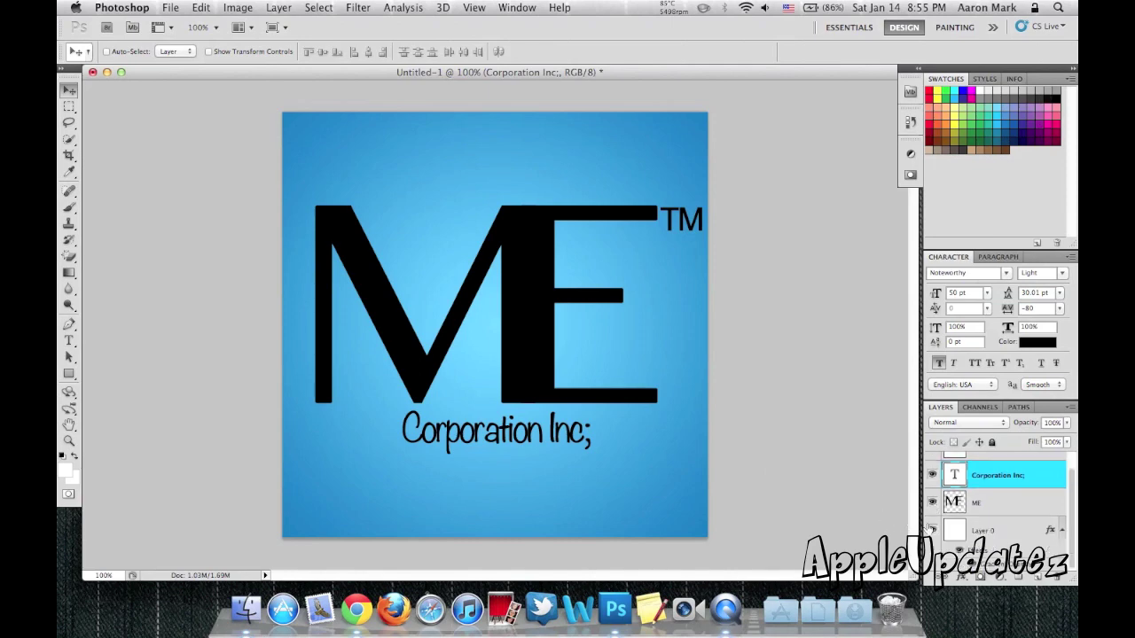
scroll(931, 529, "up", 1)
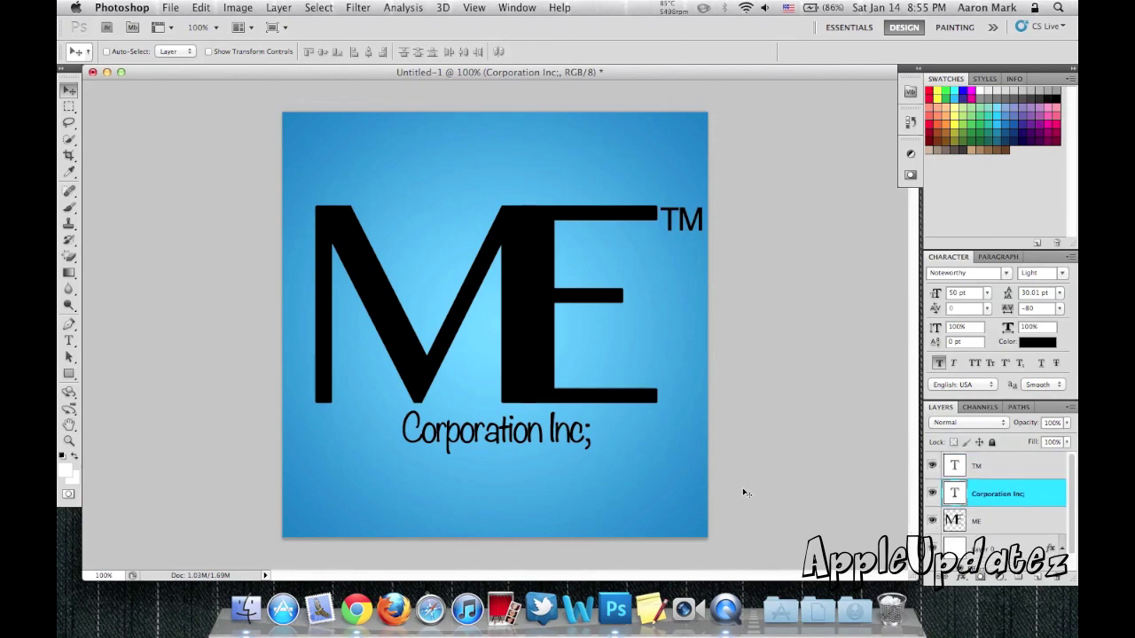